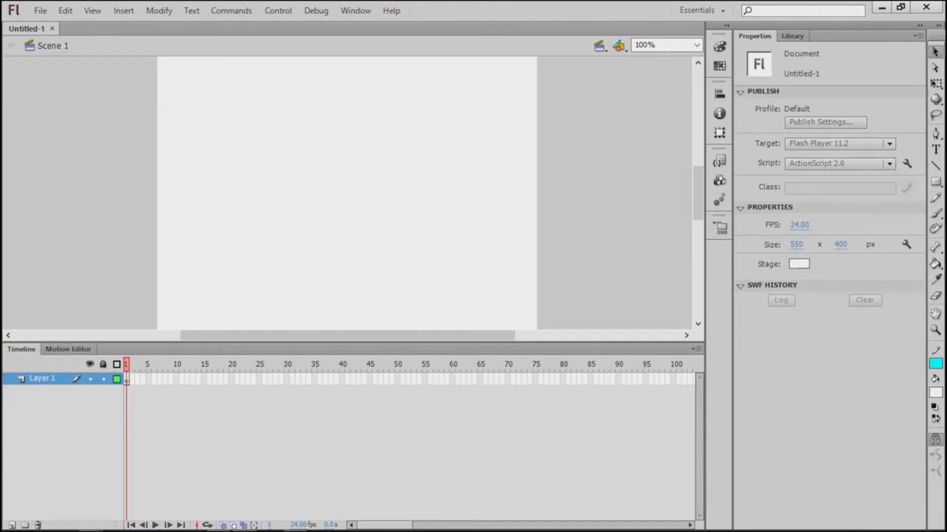
# Step: Check the stage dimensions, background colour and frame rate in the document settings, and accept them as they are
pyautogui.click(159, 10)
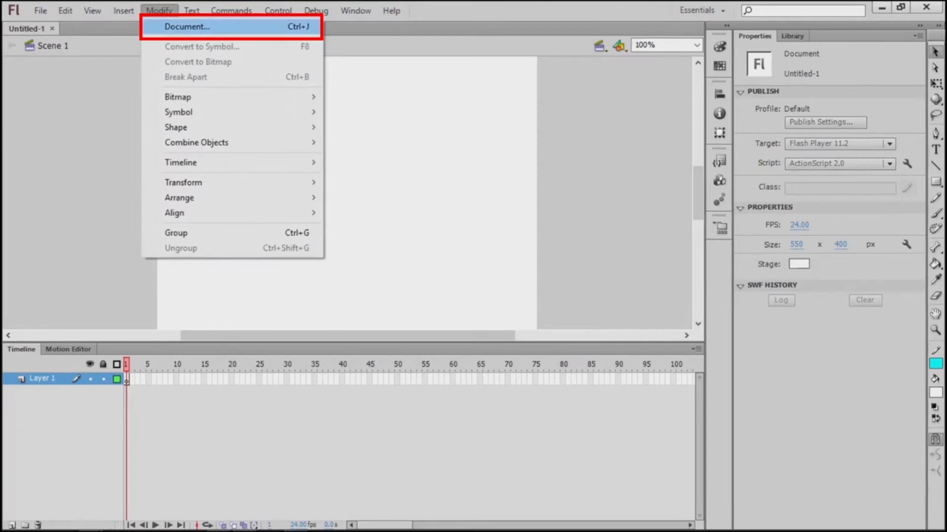
pyautogui.click(187, 26)
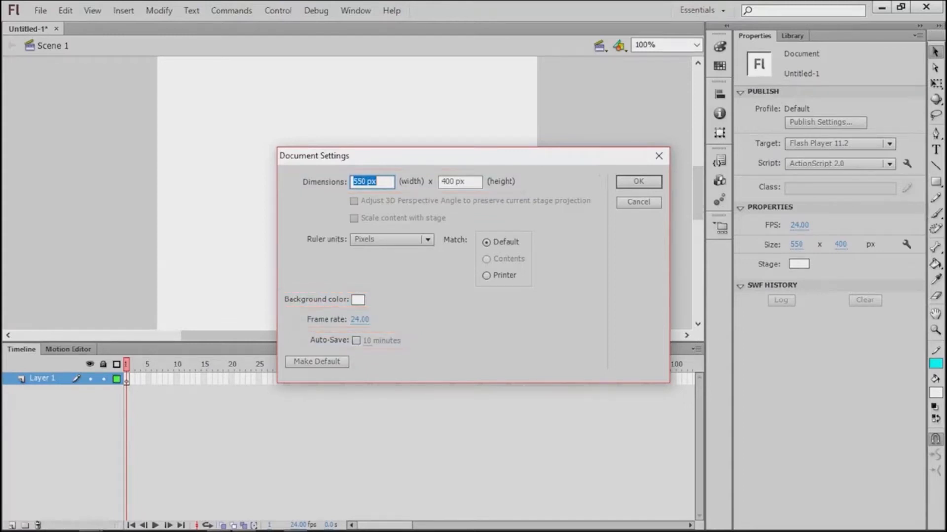
pyautogui.press('Return')
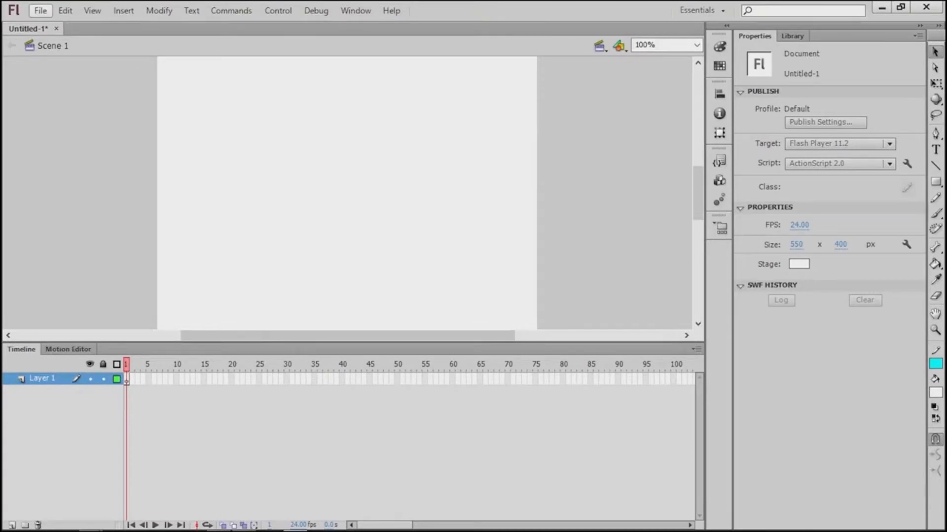
# Step: Start saving the document under a new name and browse to the ####NGAJAR GANJIL folder inside Videos
pyautogui.click(41, 10)
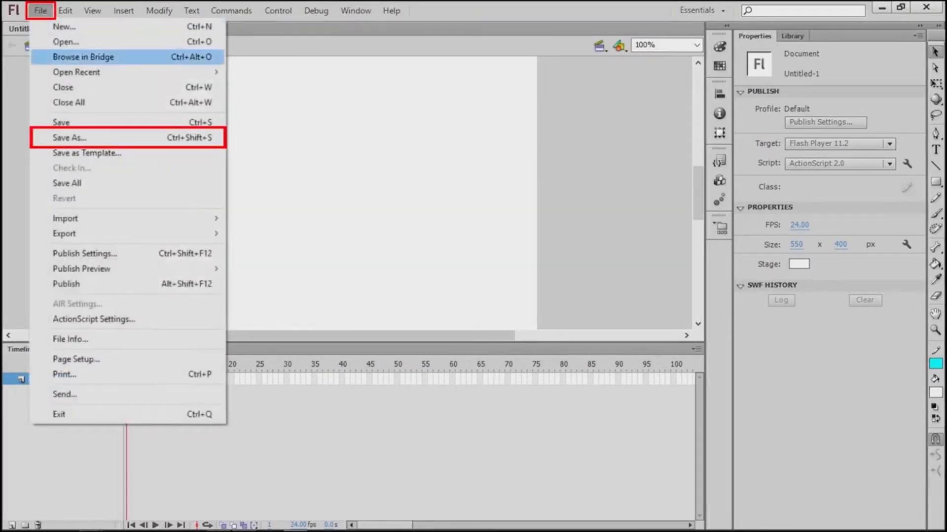
pyautogui.click(70, 138)
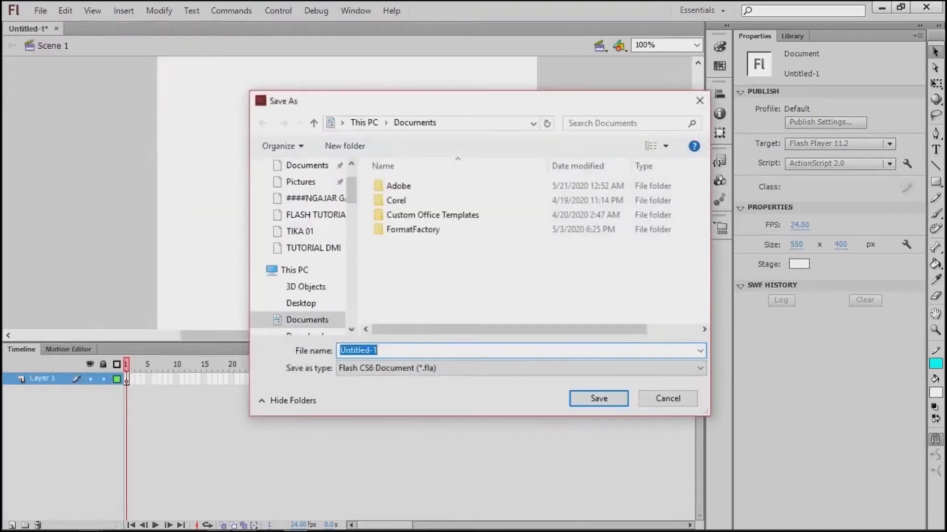
pyautogui.scroll(-5, 315, 199)
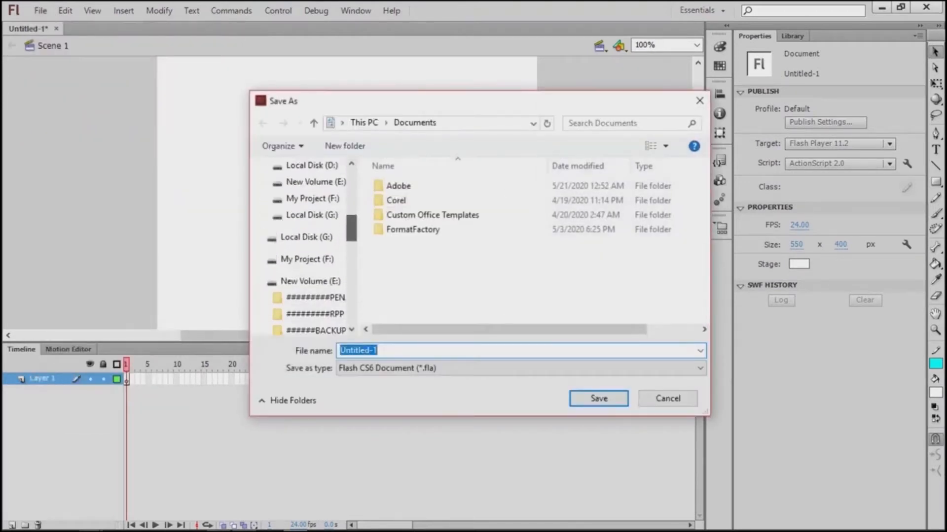
pyautogui.scroll(1, 304, 247)
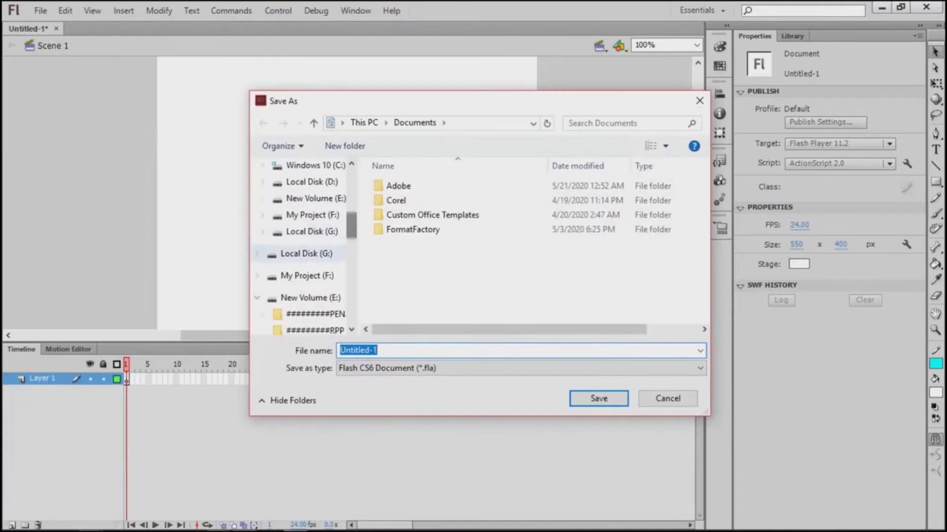
pyautogui.scroll(3, 304, 246)
pyautogui.click(299, 265)
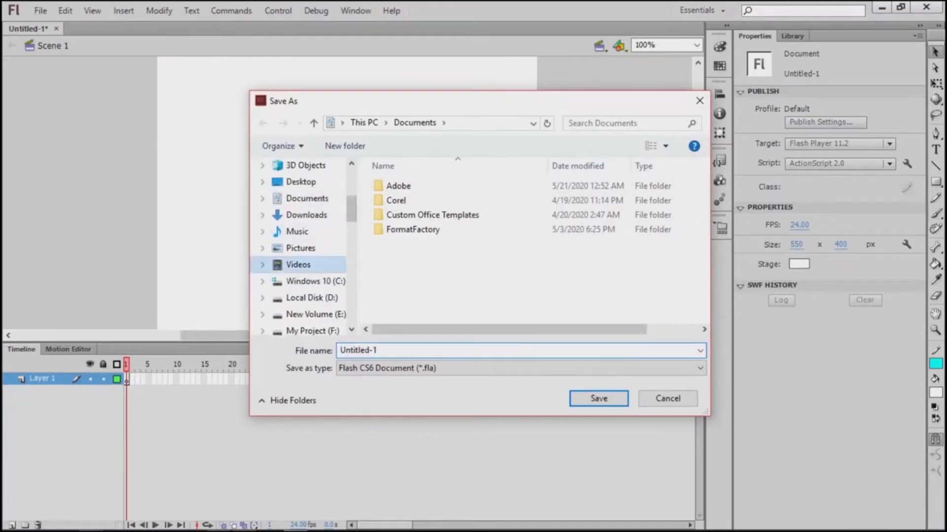
pyautogui.doubleClick(405, 212)
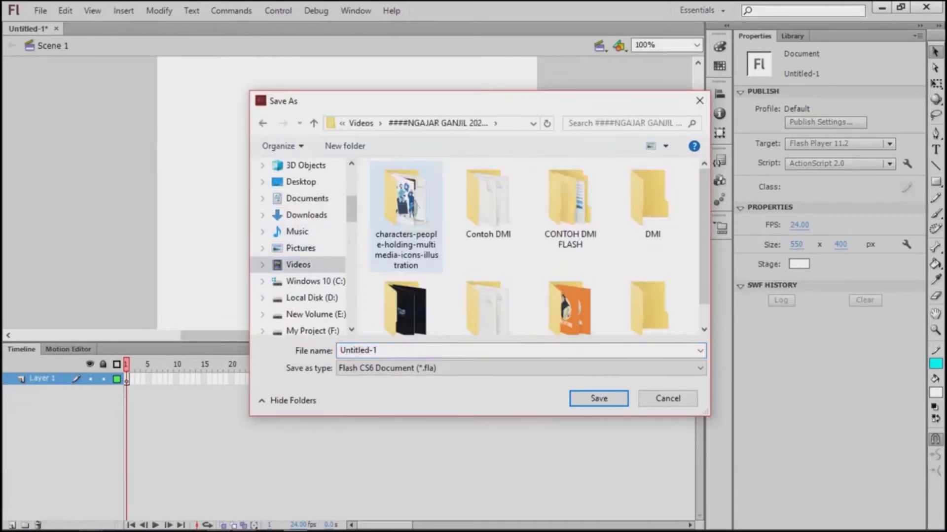
# Step: Create a folder named INTRO TUTORIAL and save the document in it as INTRO, in Flash CS6 format
pyautogui.click(345, 146)
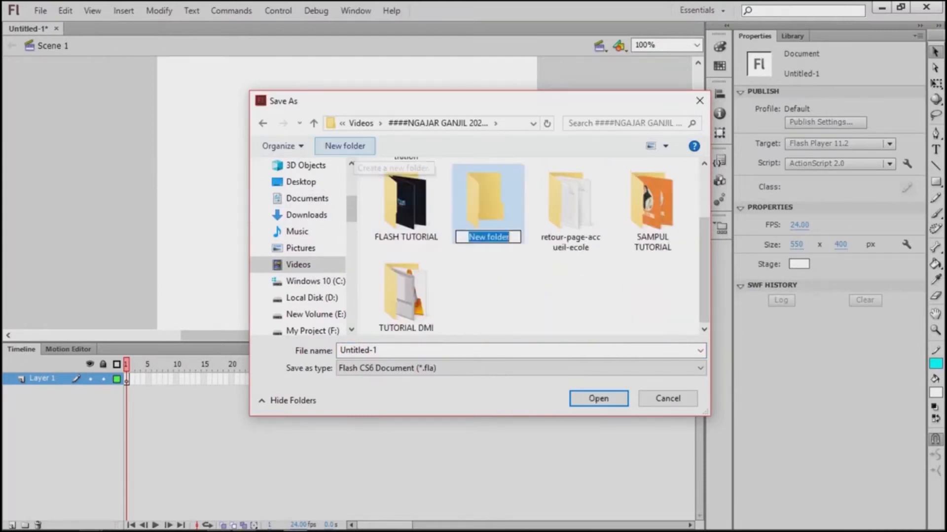
pyautogui.write('IN')
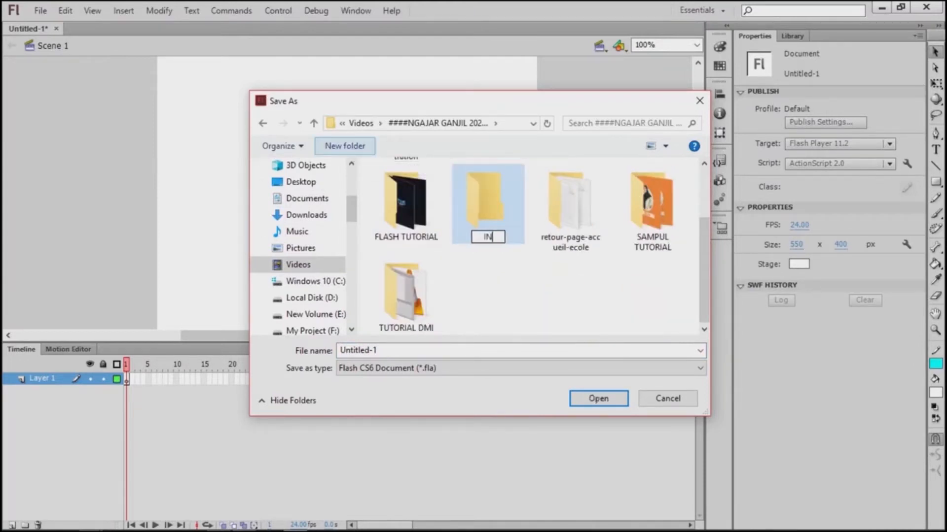
pyautogui.write('TRO TUTORIAL')
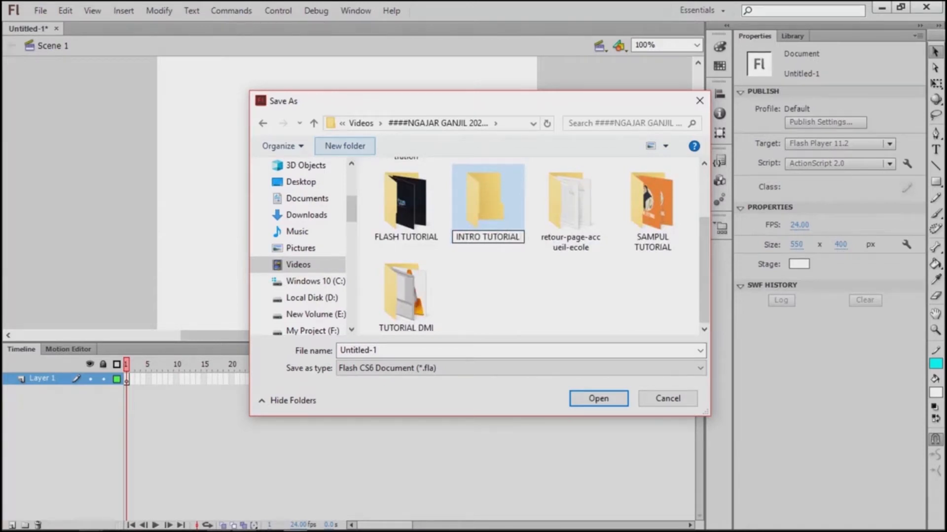
pyautogui.press('Return')
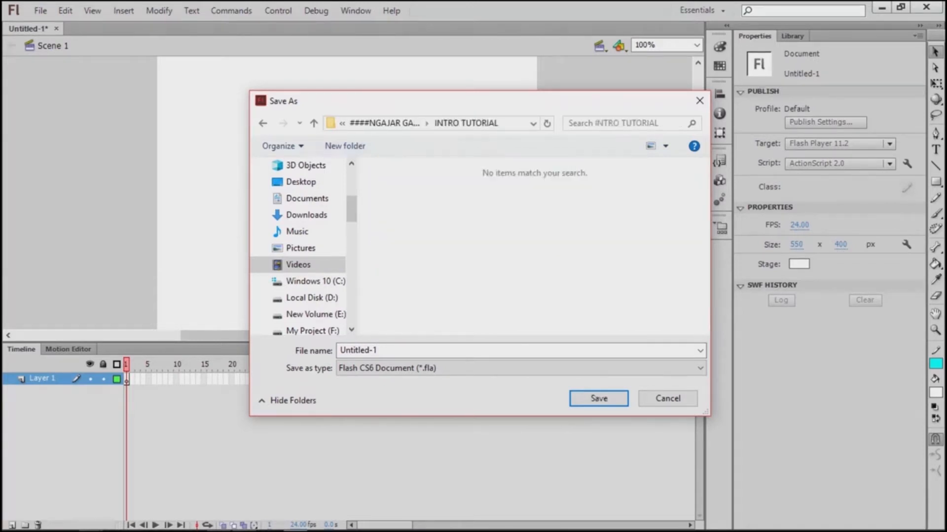
pyautogui.write('INTRO')
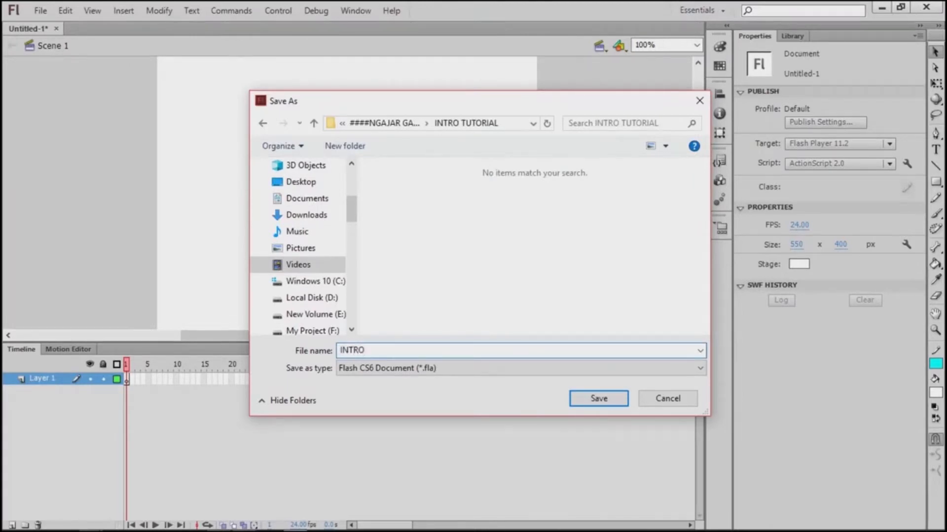
pyautogui.press('Return')
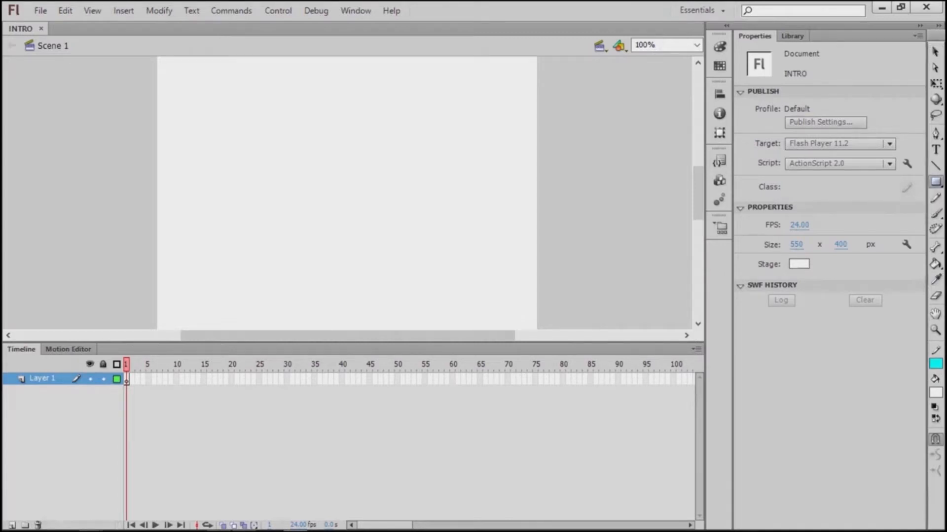
# Step: Draw a perfect circle about 127 px in diameter on the stage with the Oval Tool, using no stroke and a light grey fill
pyautogui.click(935, 182)
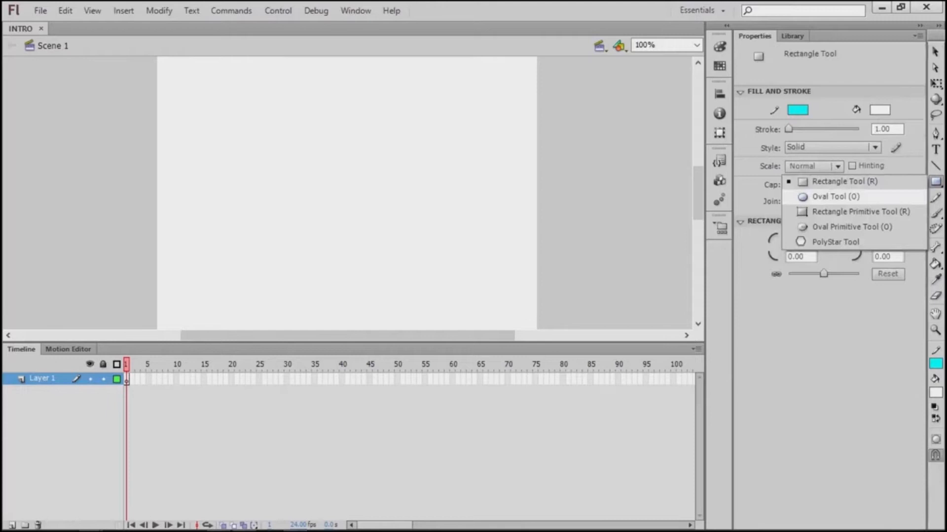
pyautogui.click(835, 197)
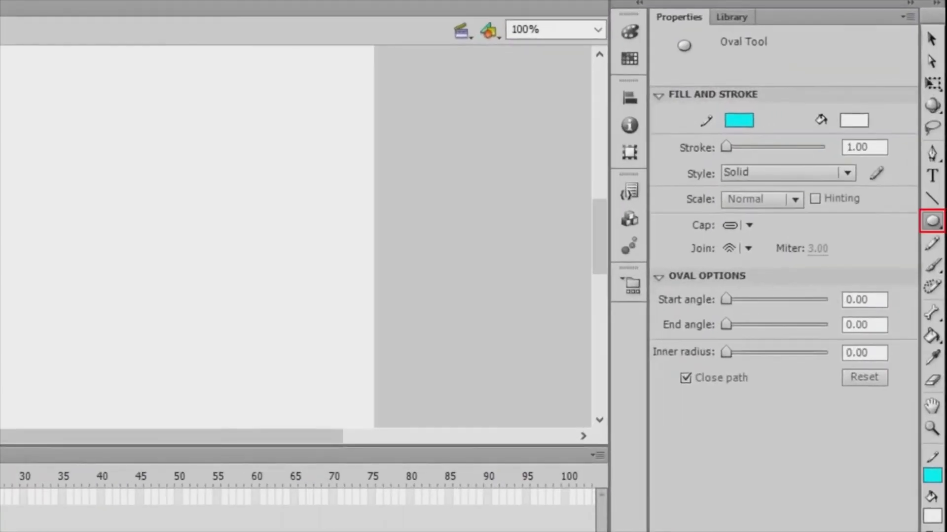
pyautogui.click(797, 110)
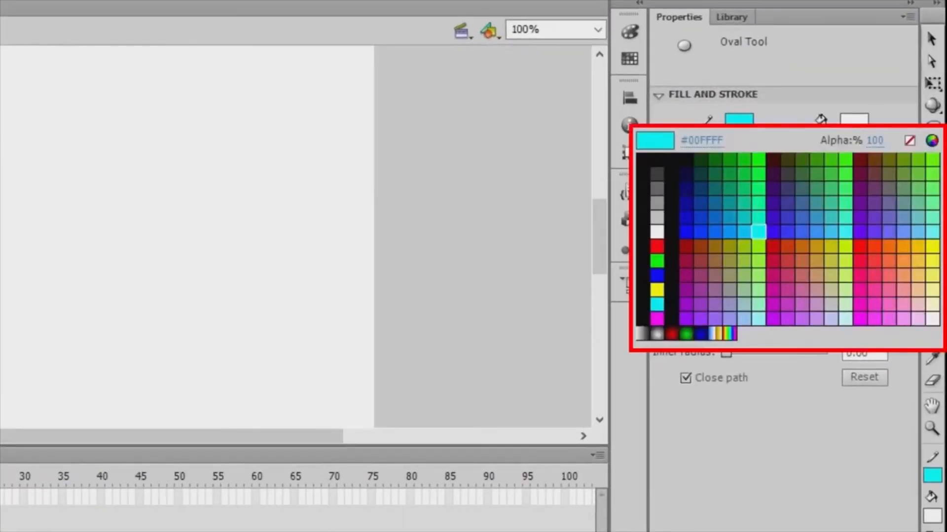
pyautogui.click(910, 141)
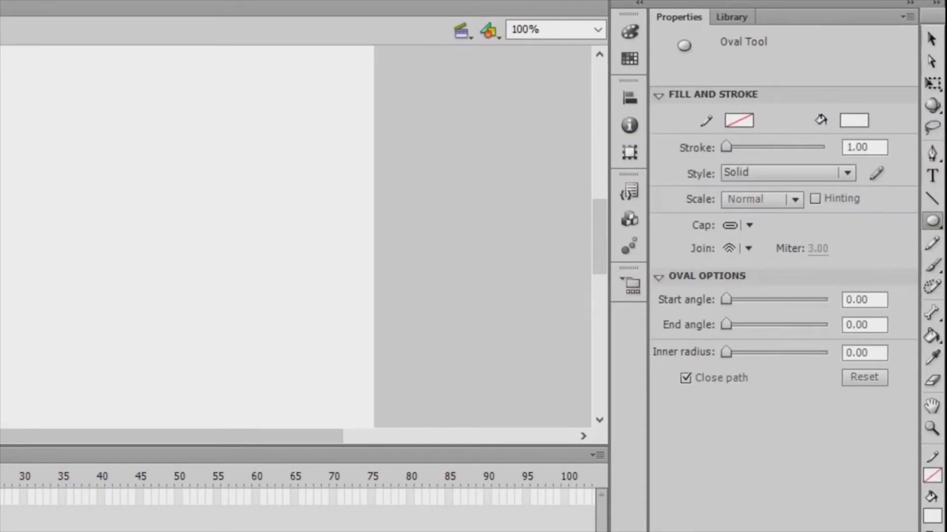
pyautogui.click(854, 120)
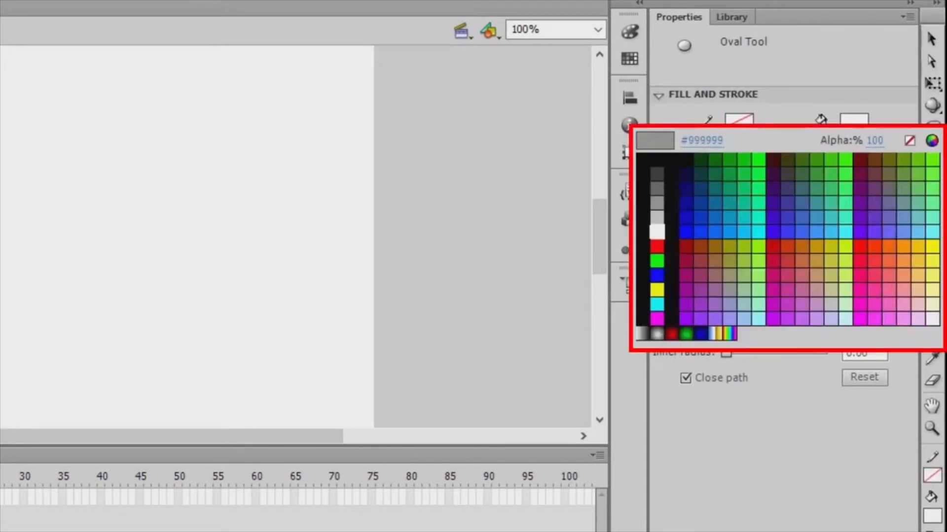
pyautogui.click(657, 217)
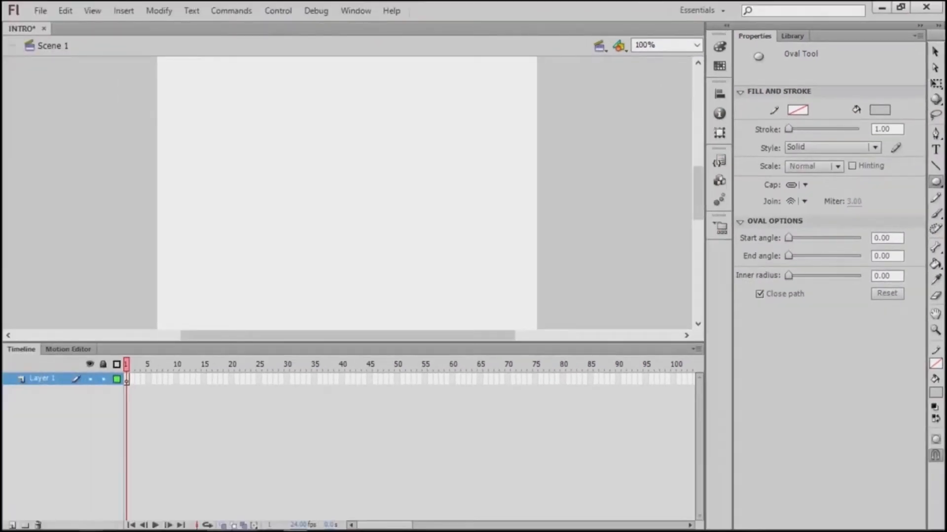
pyautogui.moveTo(263, 124); pyautogui.dragTo(350, 198)
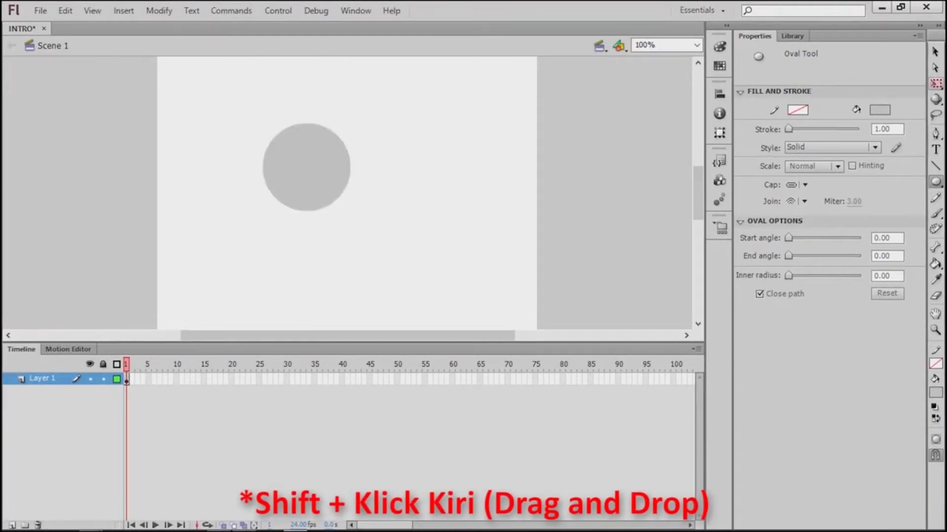
# Step: Select the grey circle and align it to the stage's horizontal centre and top edge
pyautogui.click(935, 51)
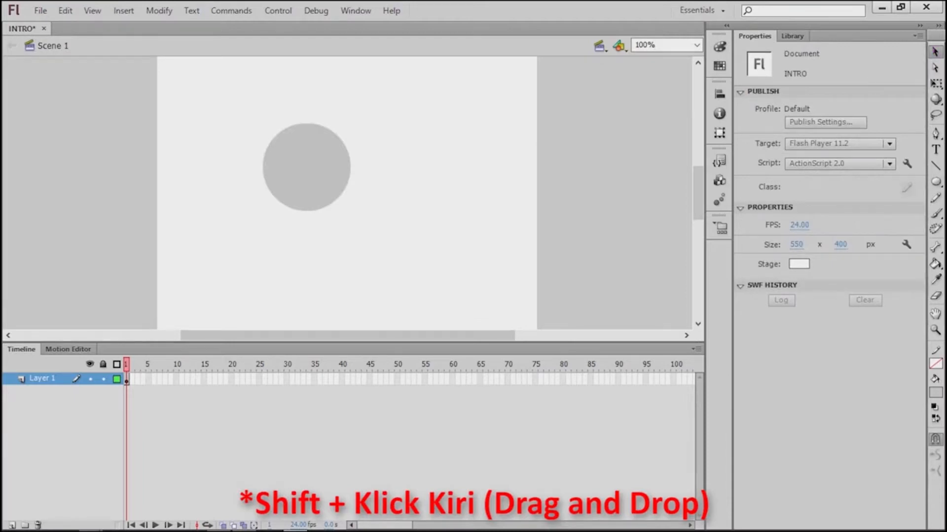
pyautogui.click(306, 167)
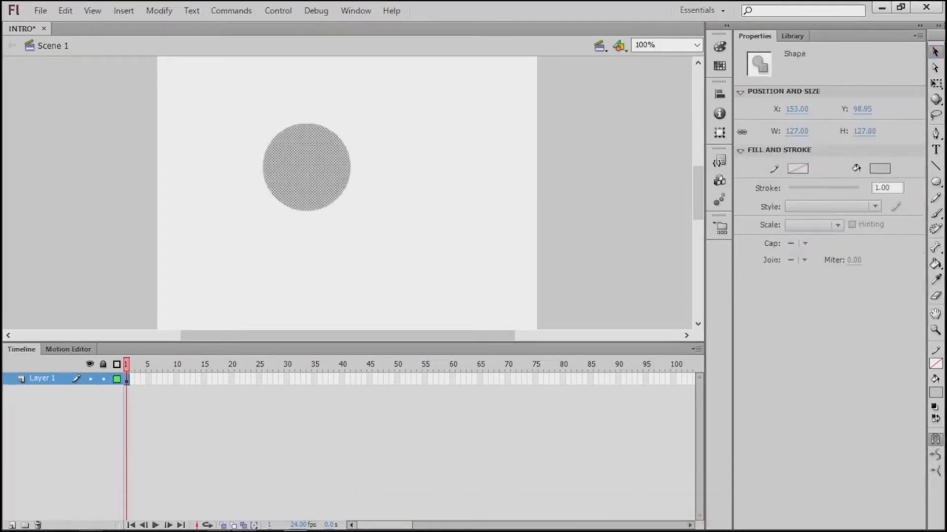
pyautogui.click(719, 94)
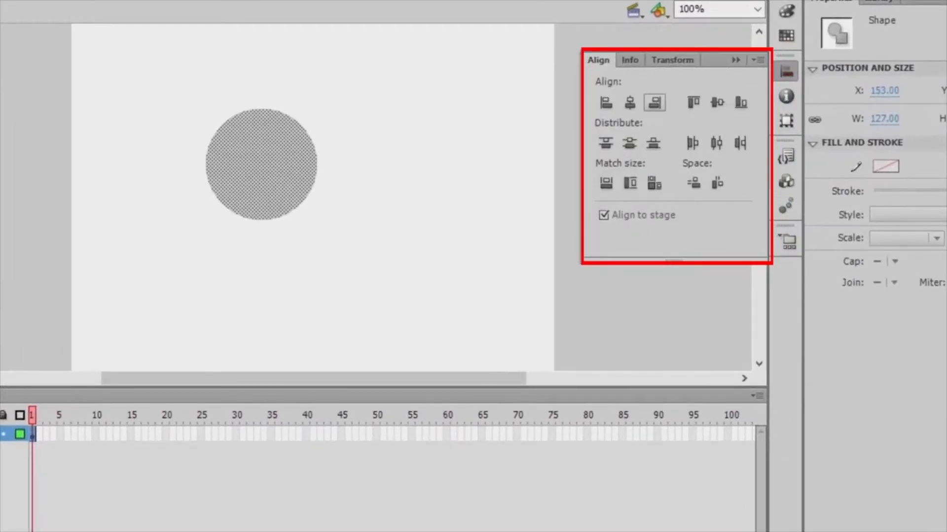
pyautogui.click(630, 102)
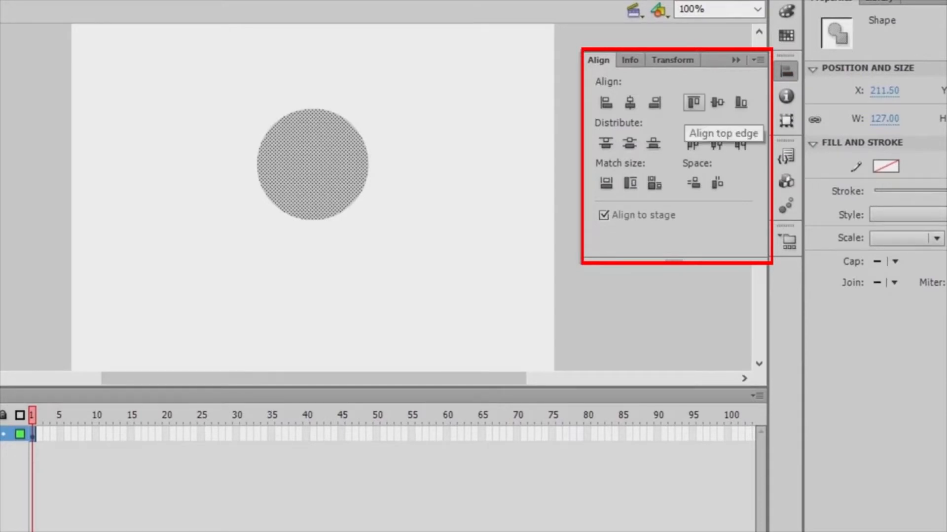
pyautogui.click(694, 102)
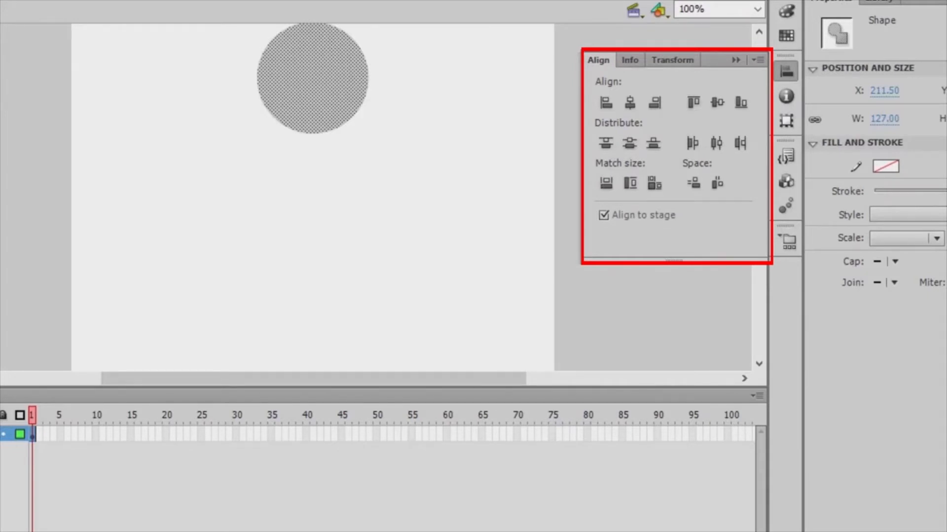
# Step: Centre the circle horizontally and vertically on the stage with Align to stage enabled
pyautogui.click(603, 215)
pyautogui.click(603, 215)
pyautogui.click(630, 102)
pyautogui.click(717, 102)
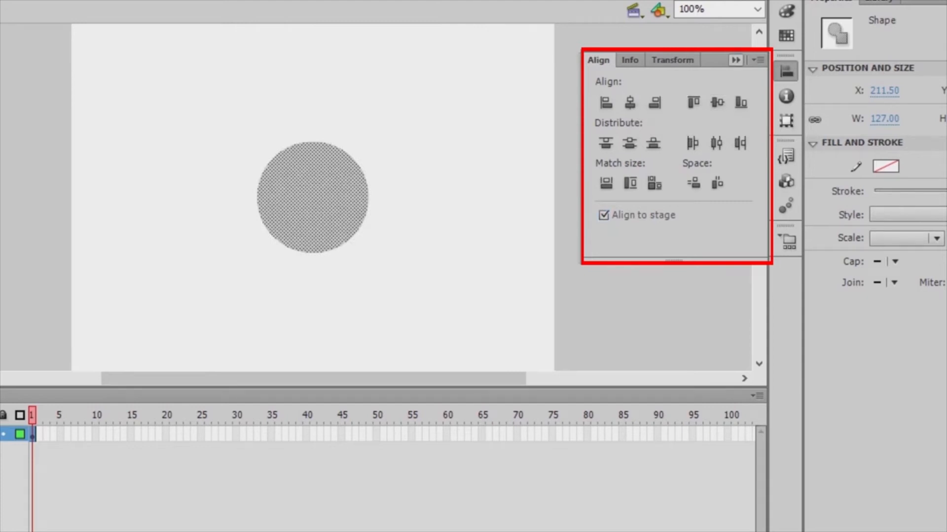
pyautogui.click(735, 60)
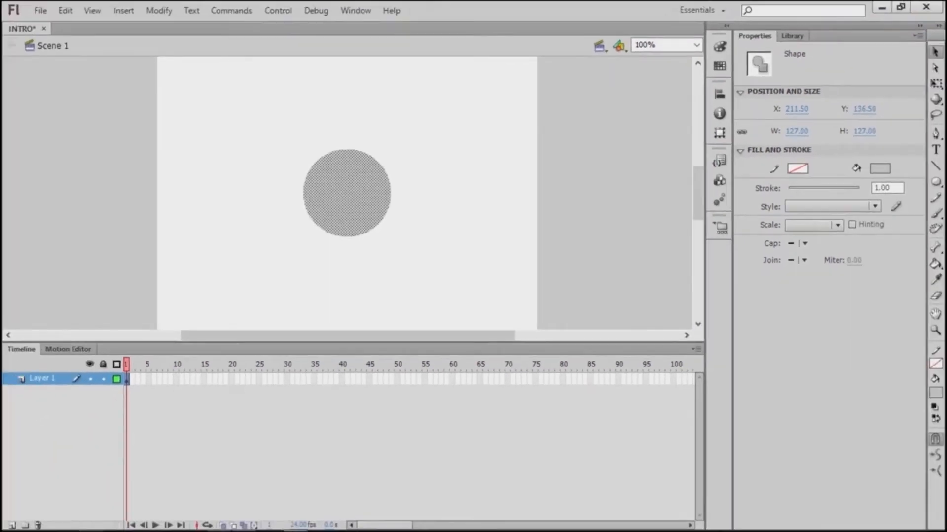
# Step: Scale the circle to 40% in both width and height with the Transform settings
pyautogui.hotkey('ctrl', 't')
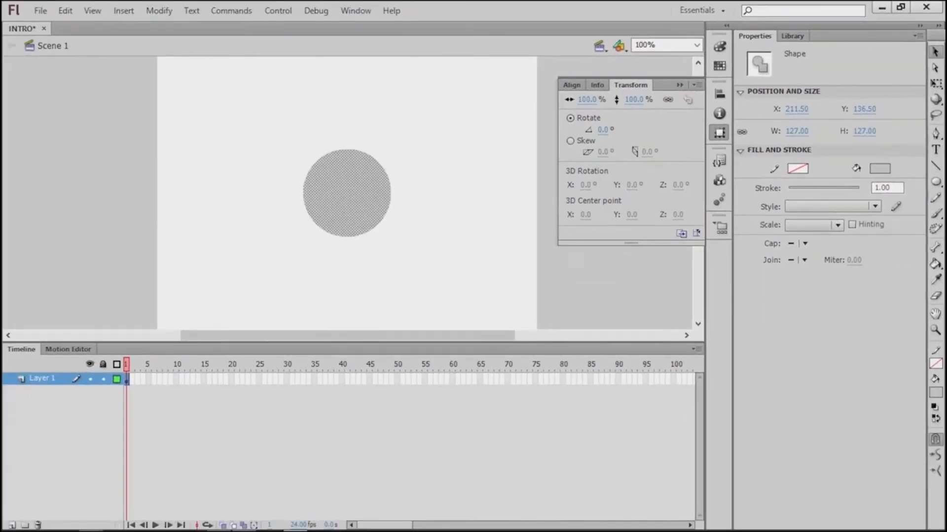
pyautogui.moveTo(633, 100); pyautogui.dragTo(593, 99)
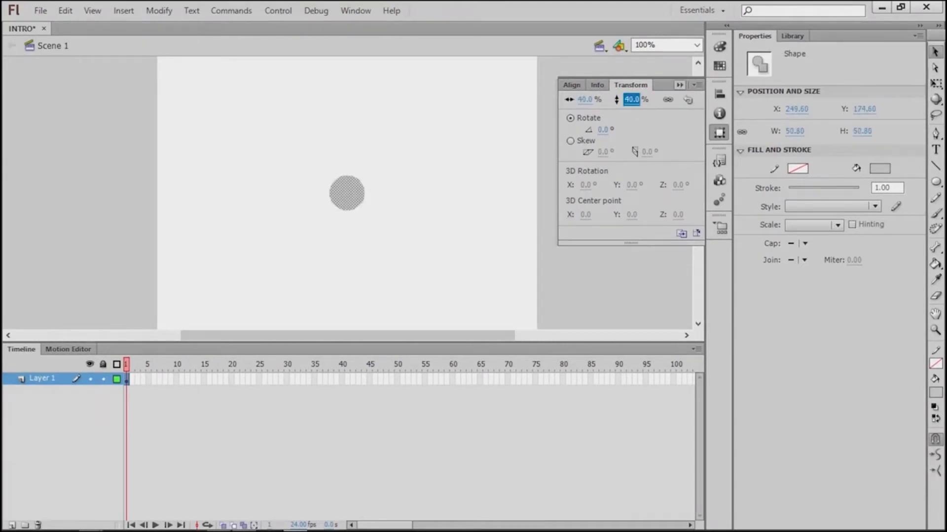
pyautogui.click(679, 85)
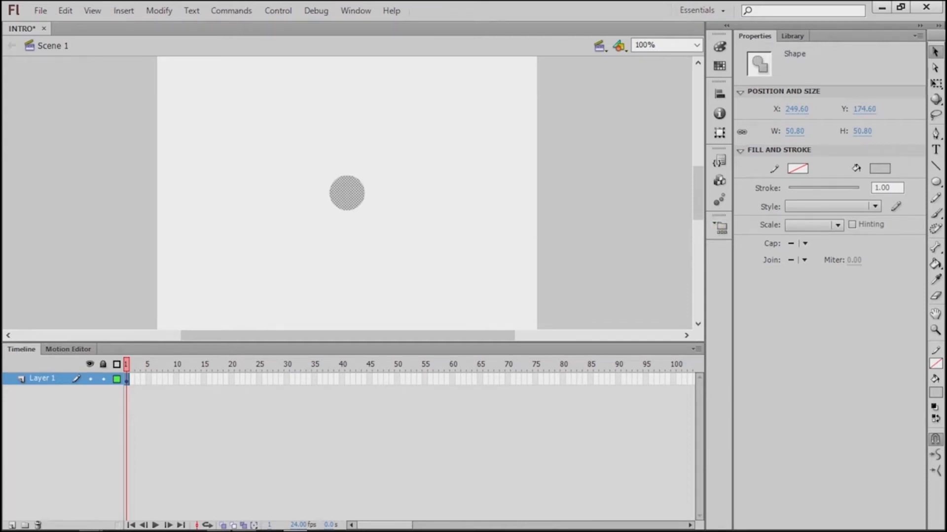
# Step: Convert the grey circle into a Movie Clip symbol named Loading
pyautogui.rightClick(352, 197)
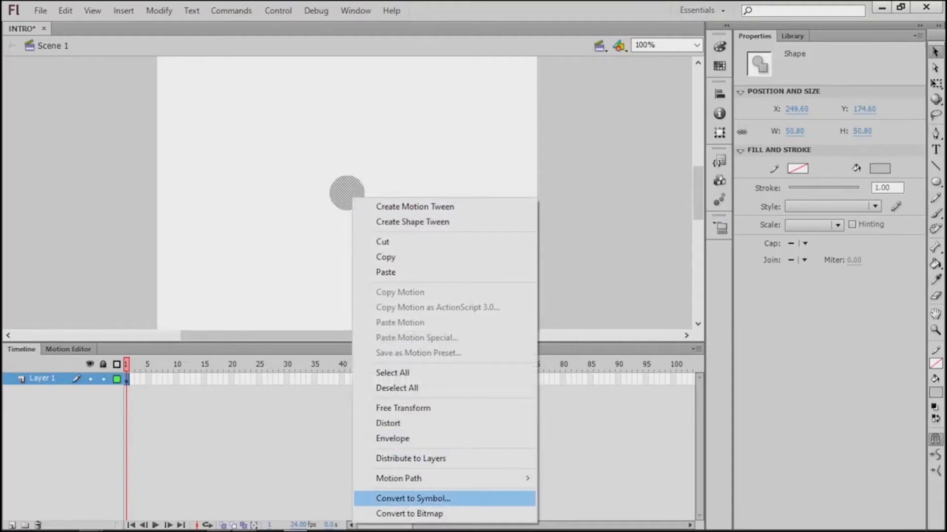
pyautogui.click(413, 499)
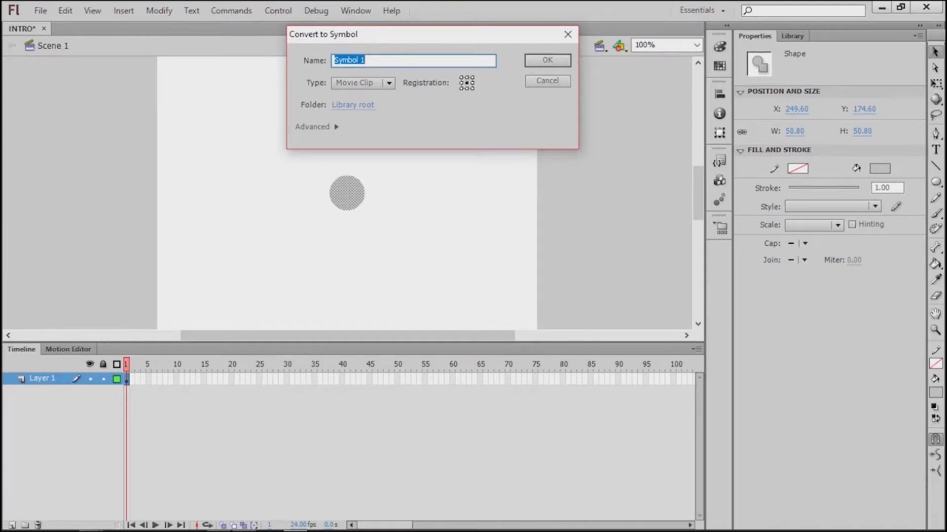
pyautogui.press('Tab')
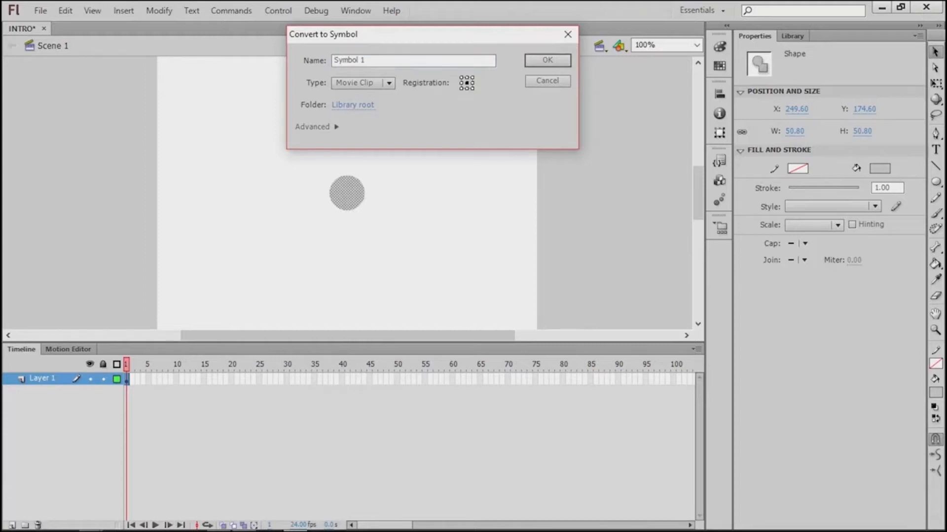
pyautogui.moveTo(367, 60); pyautogui.dragTo(336, 60)
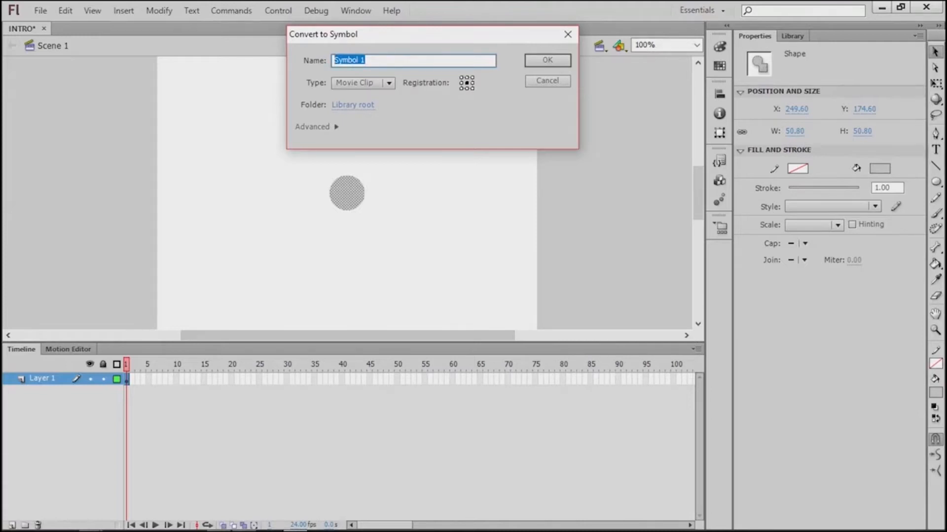
pyautogui.write('Loading')
pyautogui.press('Return')
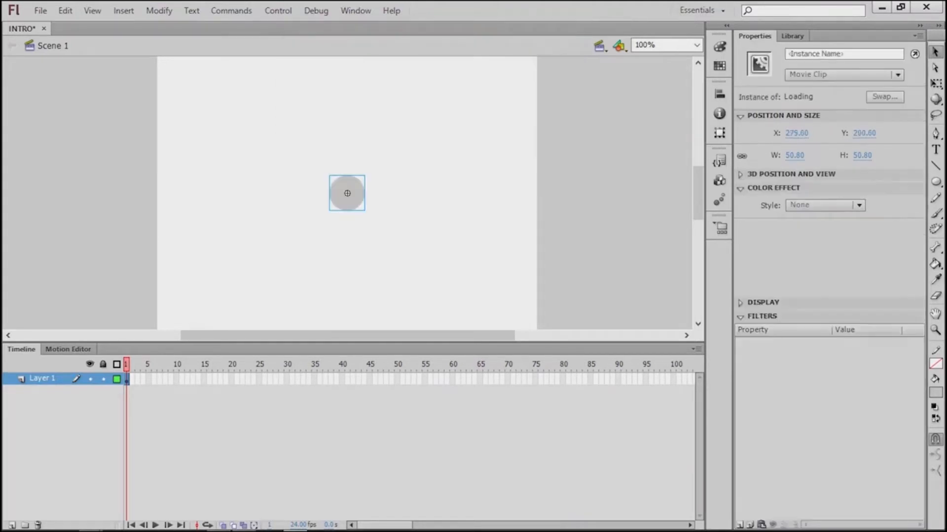
# Step: Open the Loading symbol for editing and insert a keyframe at frame 60 of Layer 1
pyautogui.doubleClick(347, 193)
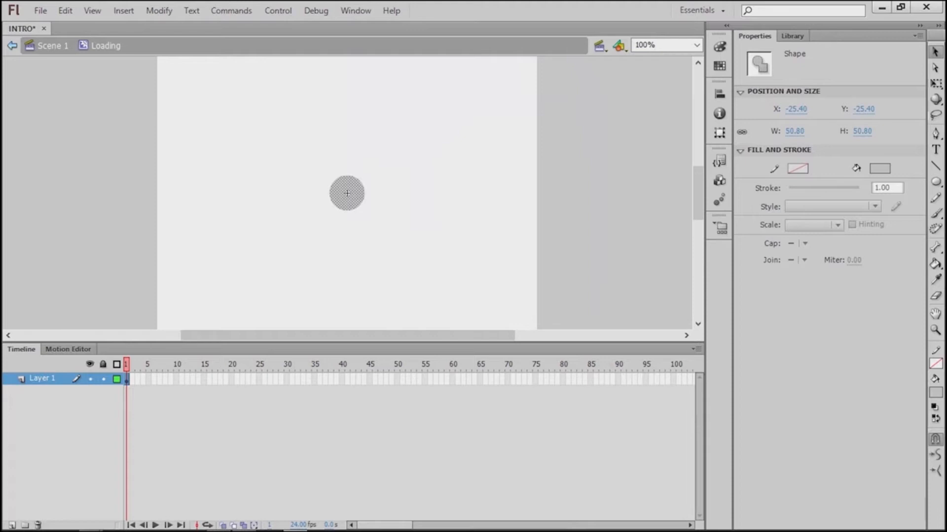
pyautogui.press('Escape')
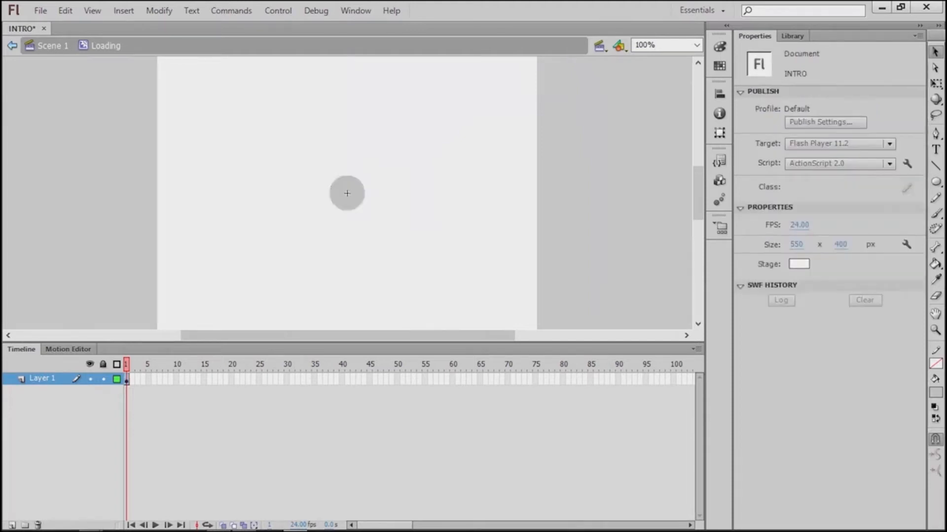
pyautogui.click(452, 379)
pyautogui.rightClick(452, 379)
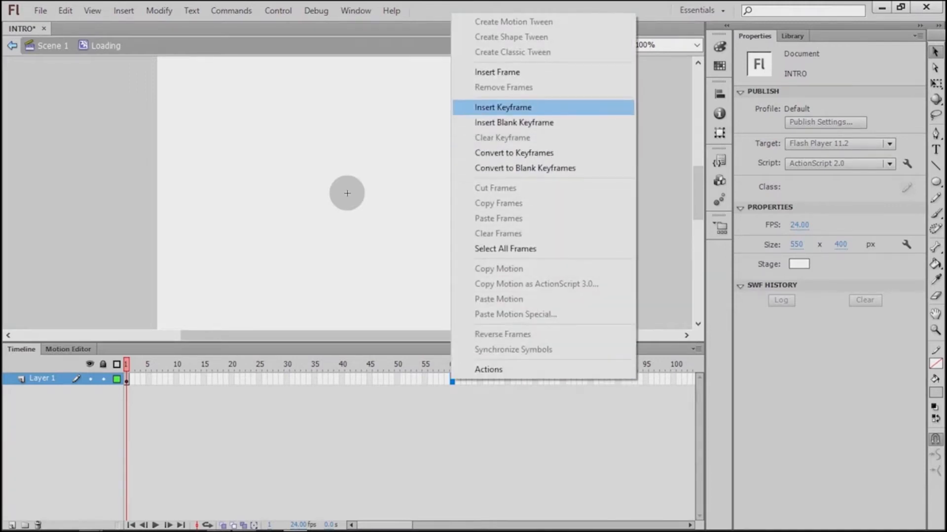
pyautogui.click(503, 107)
pyautogui.click(503, 107)
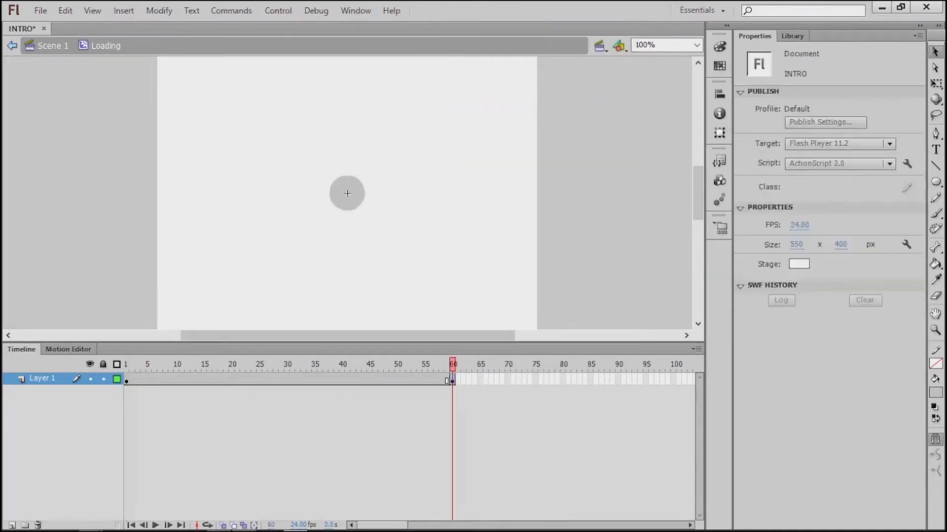
# Step: Add a classic motion guide layer to Layer 1 inside the Loading symbol
pyautogui.click(287, 379)
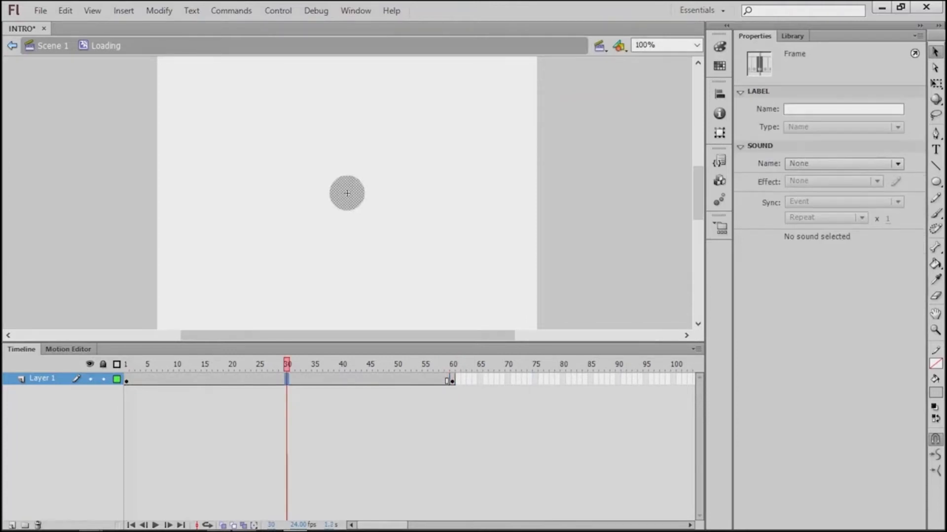
pyautogui.rightClick(48, 379)
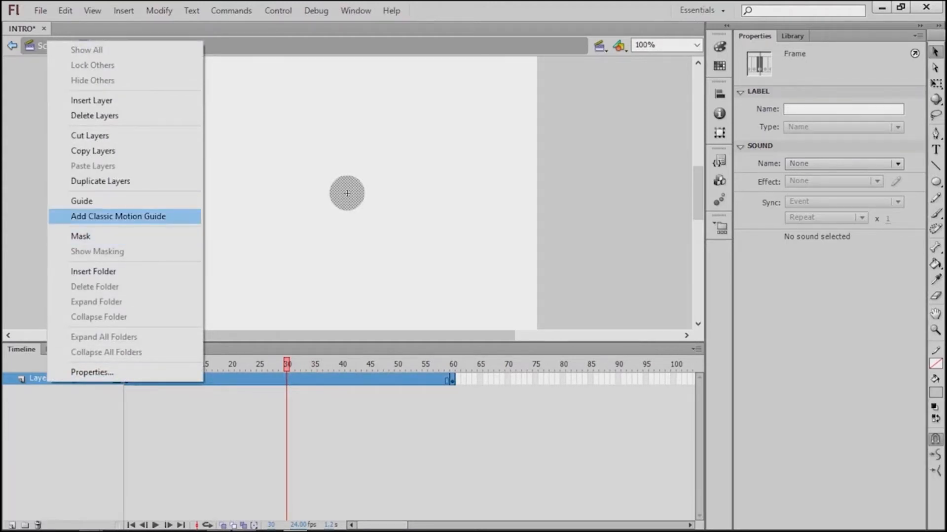
pyautogui.click(118, 216)
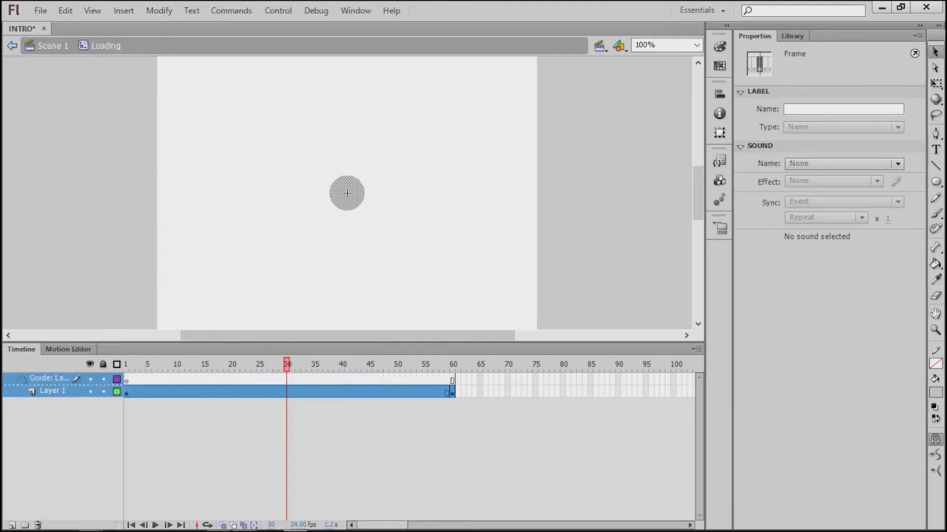
pyautogui.press('Escape')
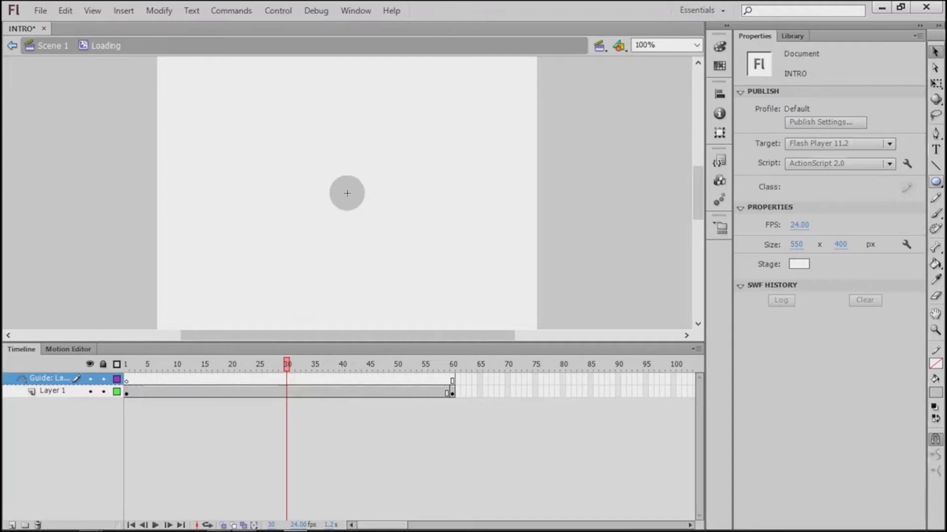
# Step: Draw a perfect circle about 271 px in diameter on the guide layer, using no fill and a cyan #00FFFF stroke
pyautogui.press('o')
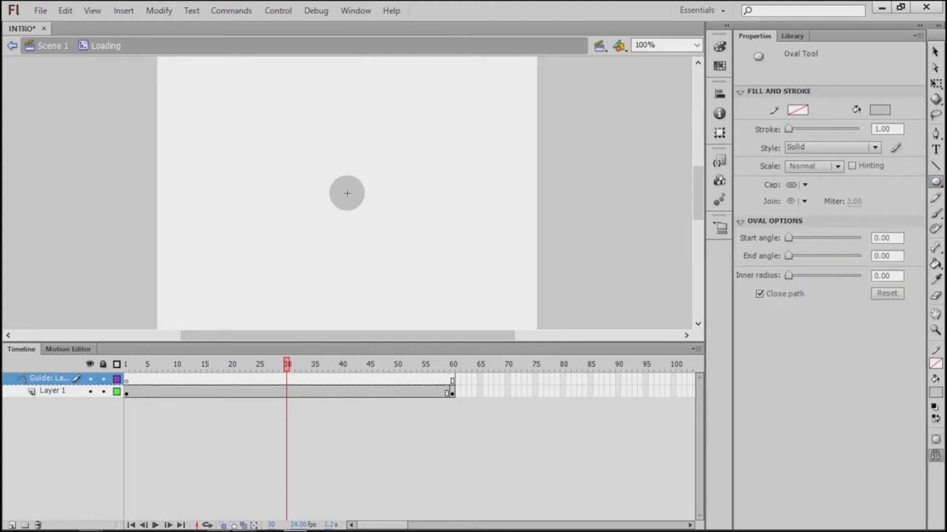
pyautogui.click(880, 110)
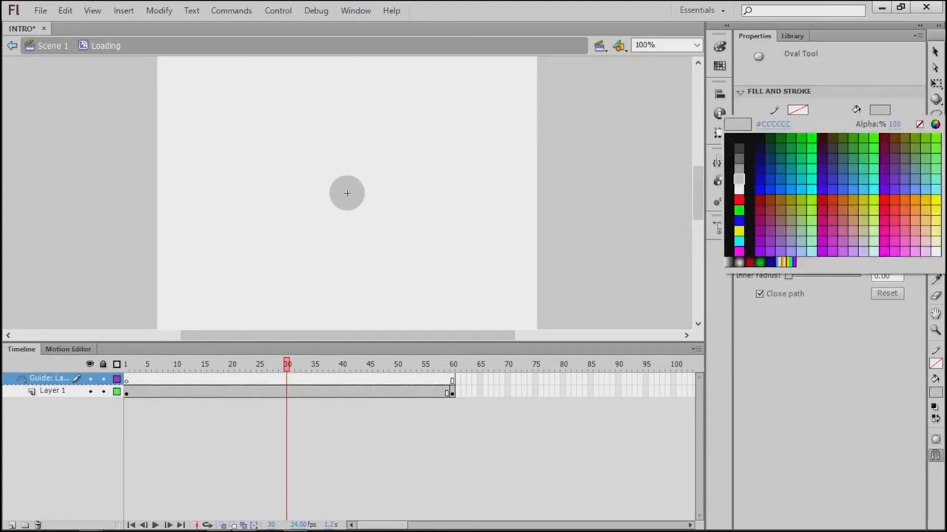
pyautogui.click(919, 124)
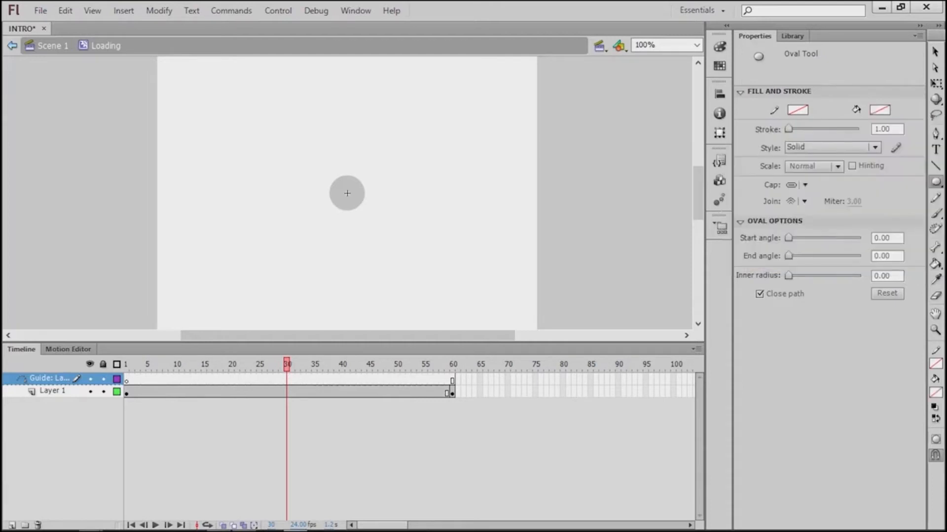
pyautogui.click(798, 110)
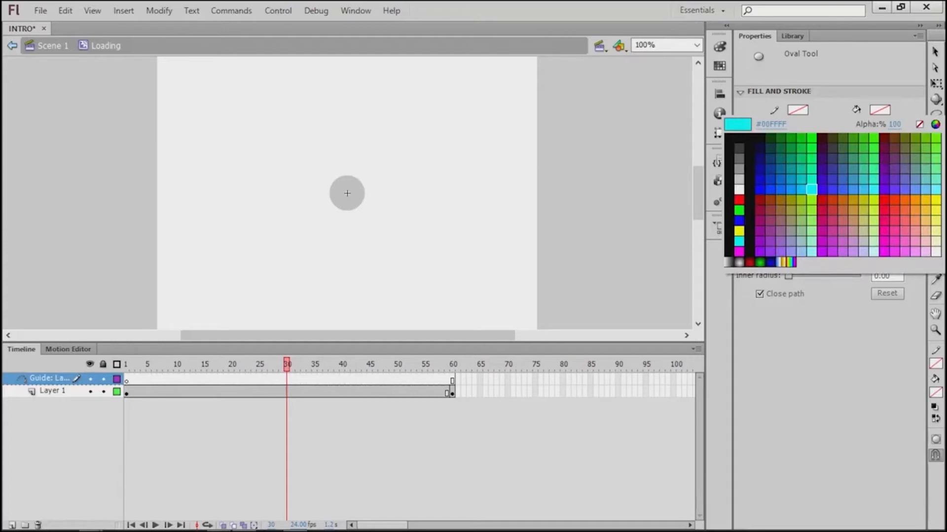
pyautogui.click(811, 190)
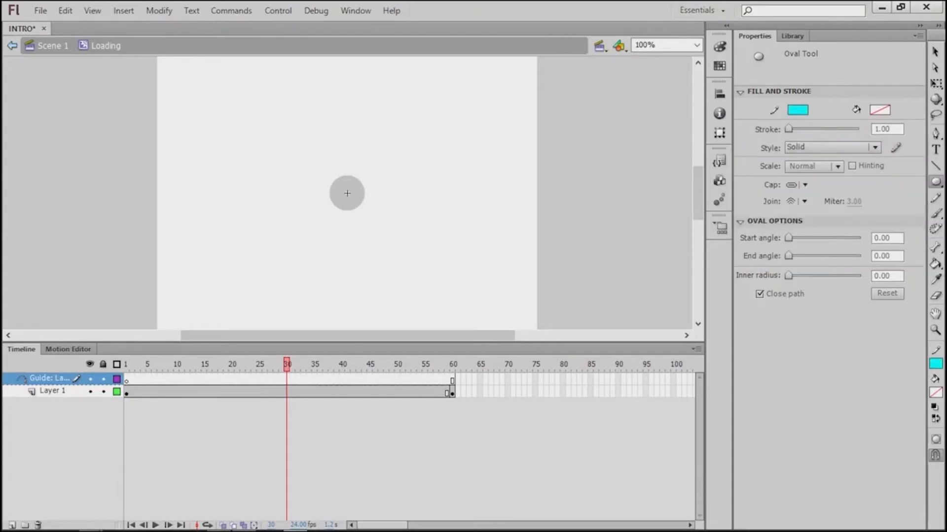
pyautogui.moveTo(261, 116); pyautogui.dragTo(449, 277)
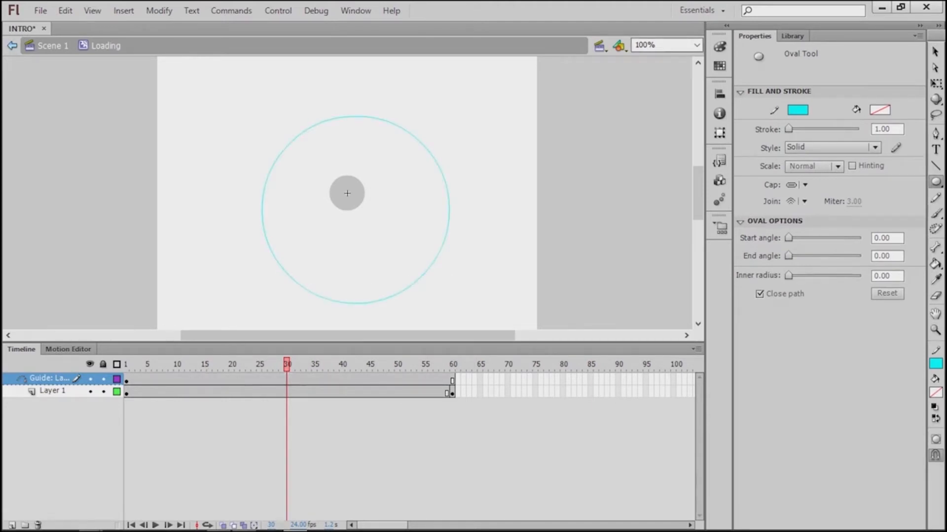
# Step: Centre the cyan guide circle horizontally and vertically on the stage
pyautogui.click(935, 51)
pyautogui.click(50, 378)
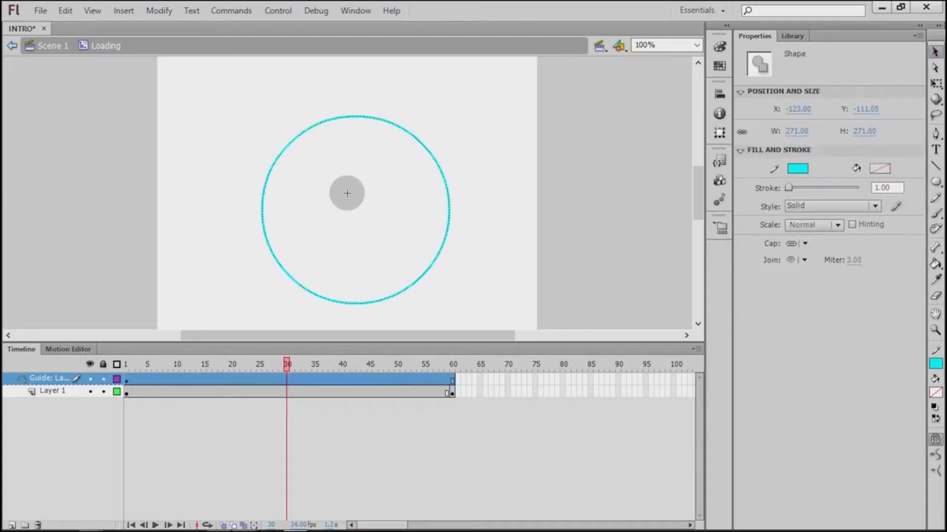
pyautogui.hotkey('ctrl', 'k')
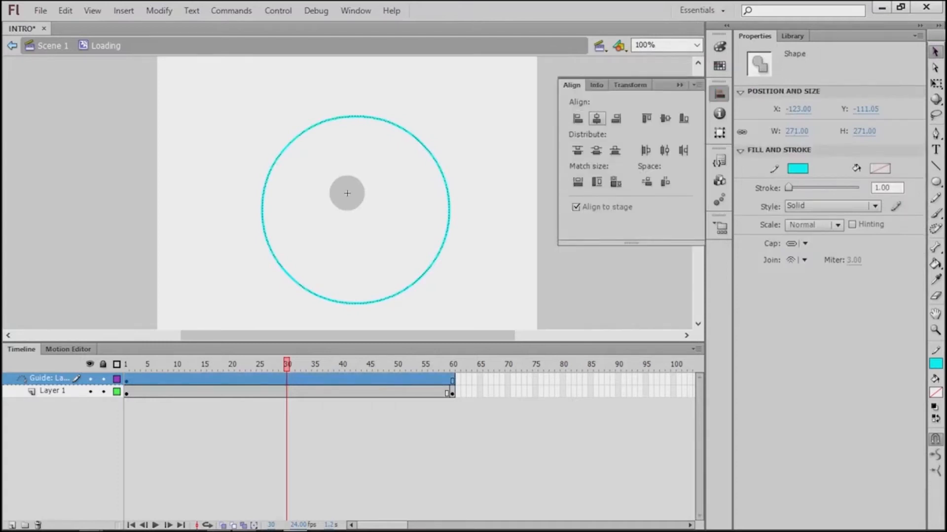
pyautogui.click(596, 118)
pyautogui.click(665, 118)
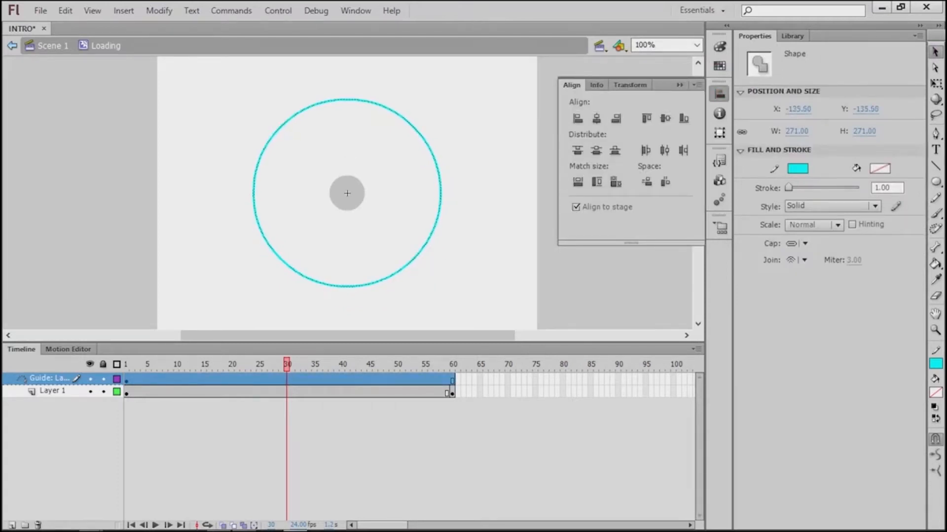
pyautogui.click(680, 84)
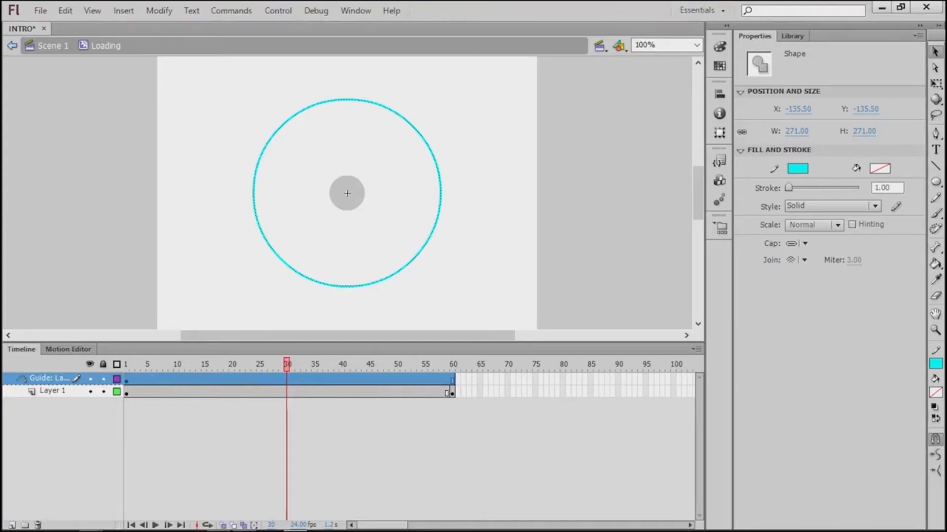
# Step: Cut a gap about 14 px wide in the top of the cyan guide circle by deleting that stroke segment
pyautogui.press('Escape')
pyautogui.moveTo(345, 87); pyautogui.dragTo(355, 107)
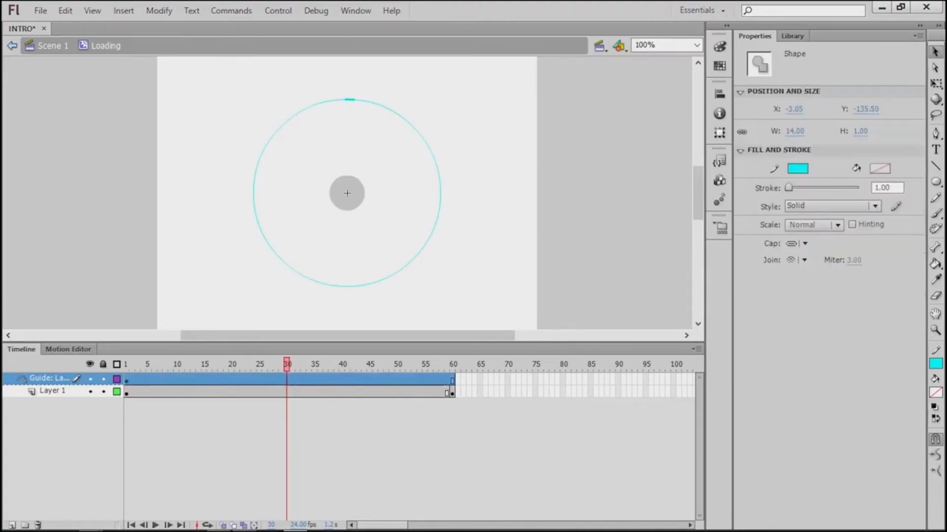
pyautogui.press('Delete')
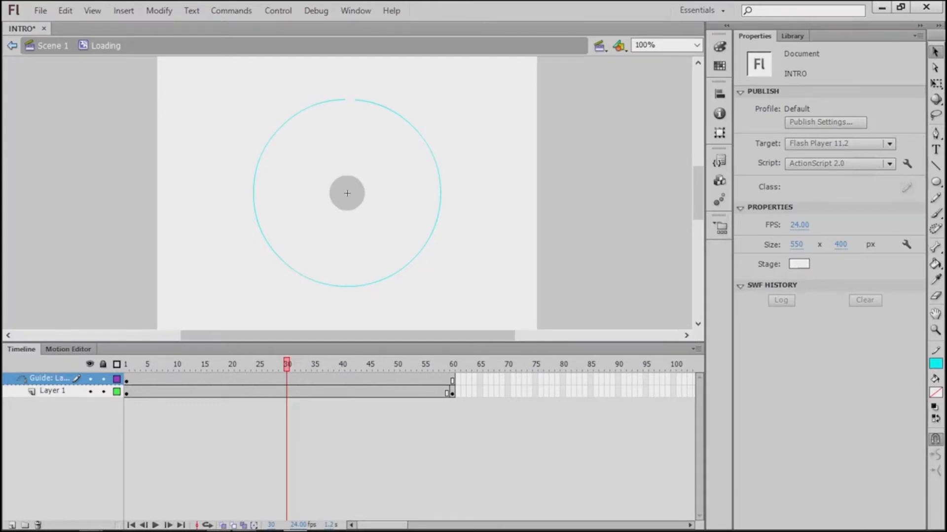
# Step: Create a classic tween between frames 1 and 60 of Layer 1
pyautogui.click(127, 393)
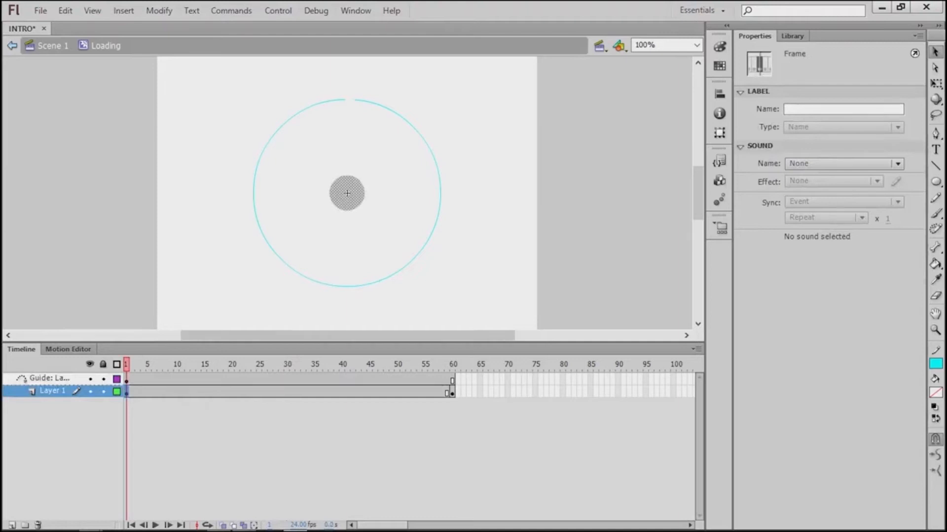
pyautogui.click(287, 393)
pyautogui.rightClick(286, 393)
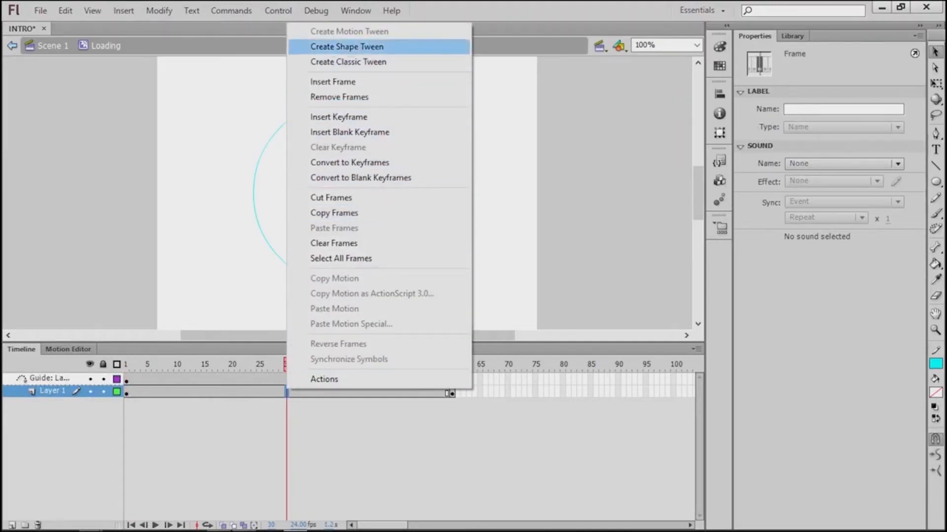
pyautogui.click(348, 62)
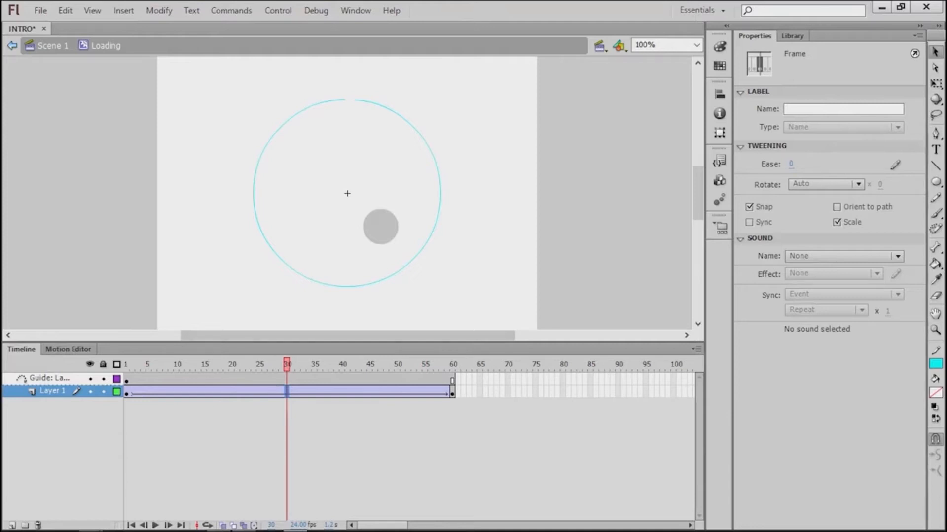
# Step: At frame 1, snap the grey circle's centre to the right end of the gap in the guide path
pyautogui.click(126, 393)
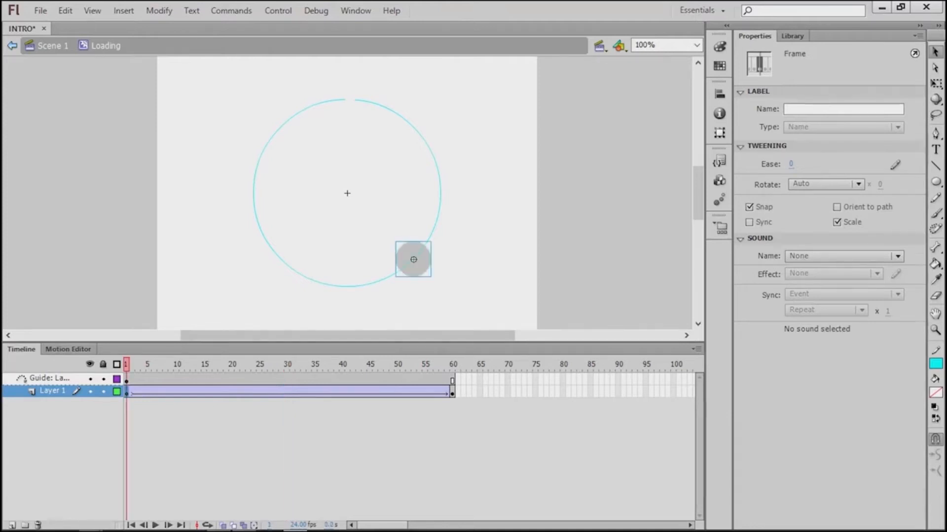
pyautogui.press('Escape')
pyautogui.moveTo(413, 259); pyautogui.dragTo(355, 100)
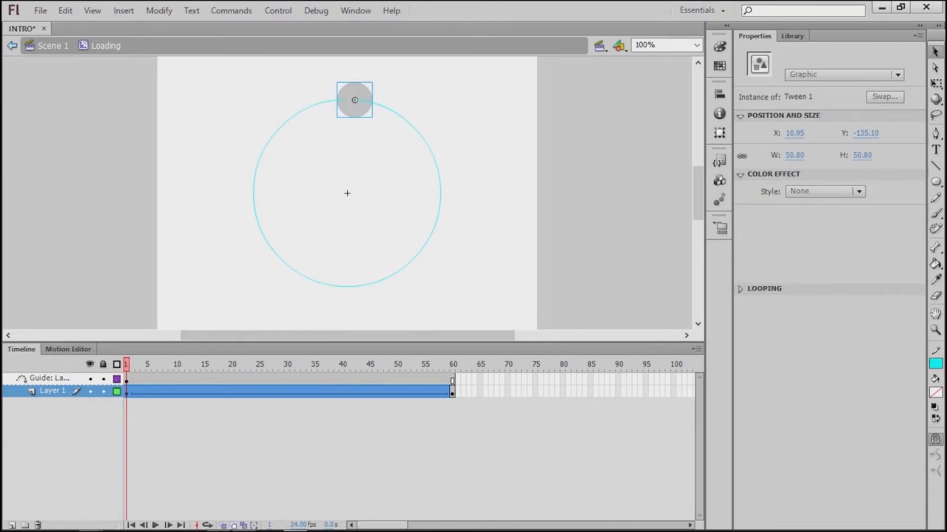
# Step: At frame 60, snap the grey circle to the left end of the guide path's gap and test the movie
pyautogui.click(452, 391)
pyautogui.moveTo(347, 193); pyautogui.dragTo(344, 99)
pyautogui.press('Escape')
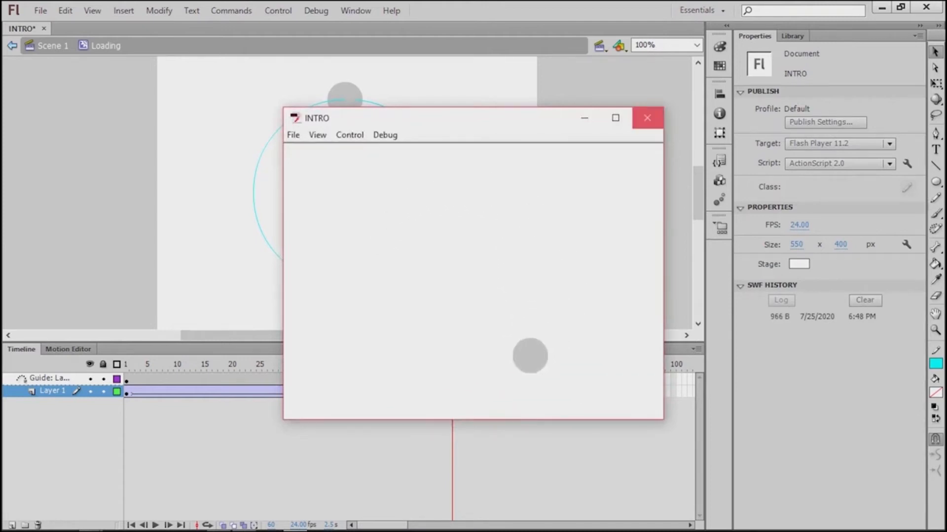
pyautogui.click(647, 118)
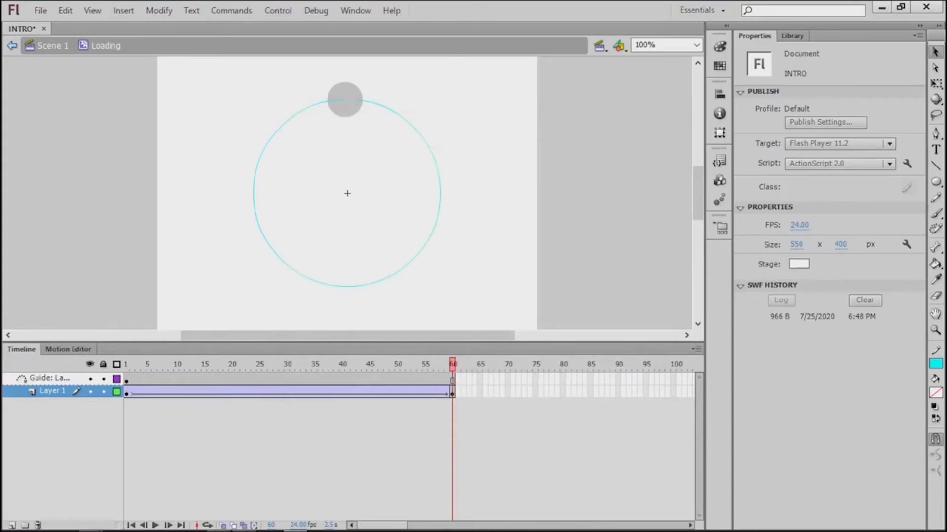
# Step: Apply an Alpha colour effect of 0% to the grey circle at frame 60
pyautogui.click(453, 393)
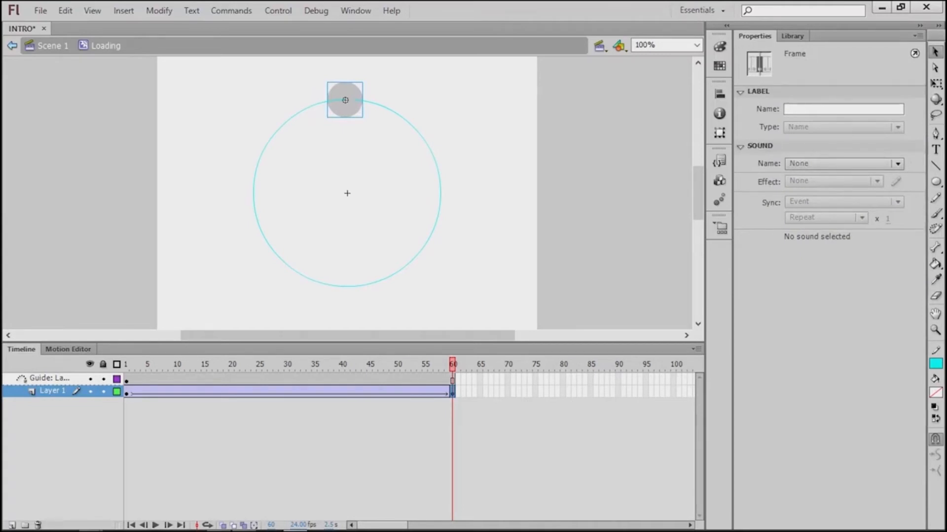
pyautogui.click(345, 101)
pyautogui.click(825, 191)
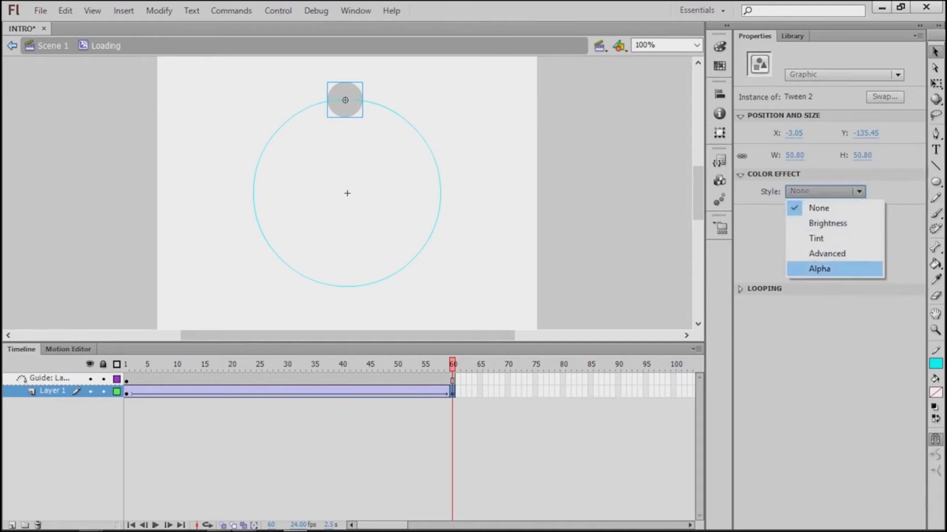
pyautogui.click(819, 268)
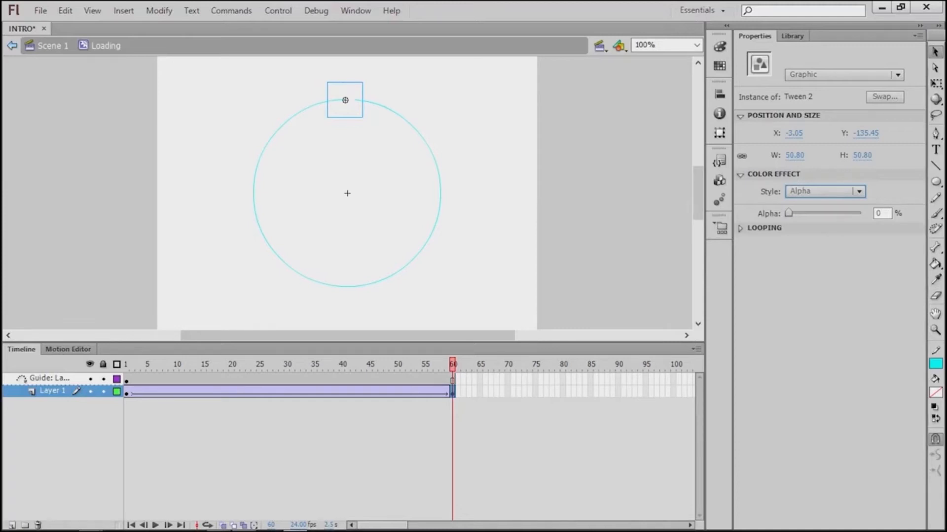
# Step: Test the movie to check the circle's fade-out along the guide path, and close the preview
pyautogui.press('Escape')
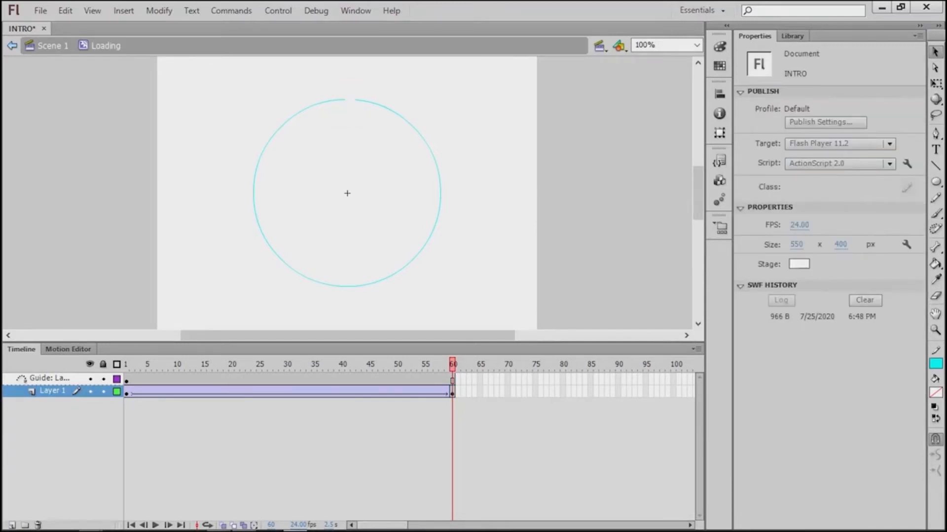
pyautogui.hotkey('ctrl', 'Return')
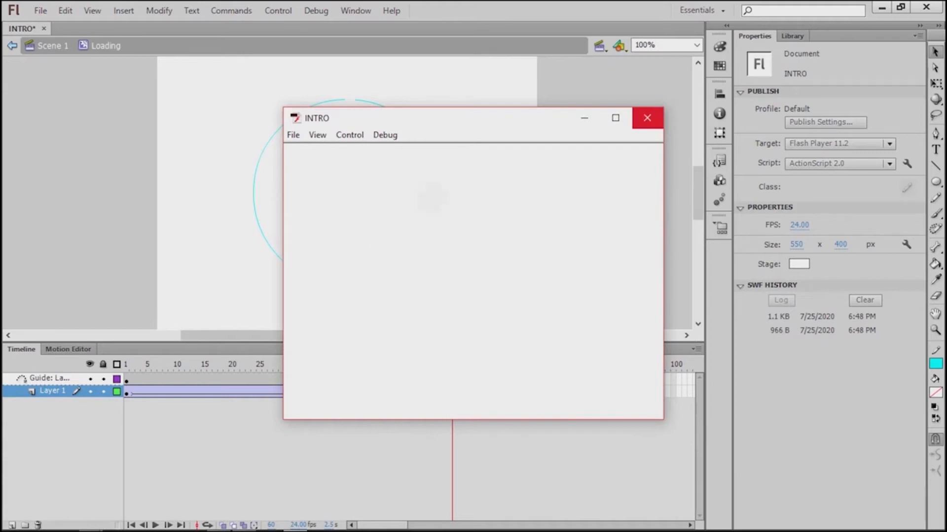
pyautogui.click(647, 118)
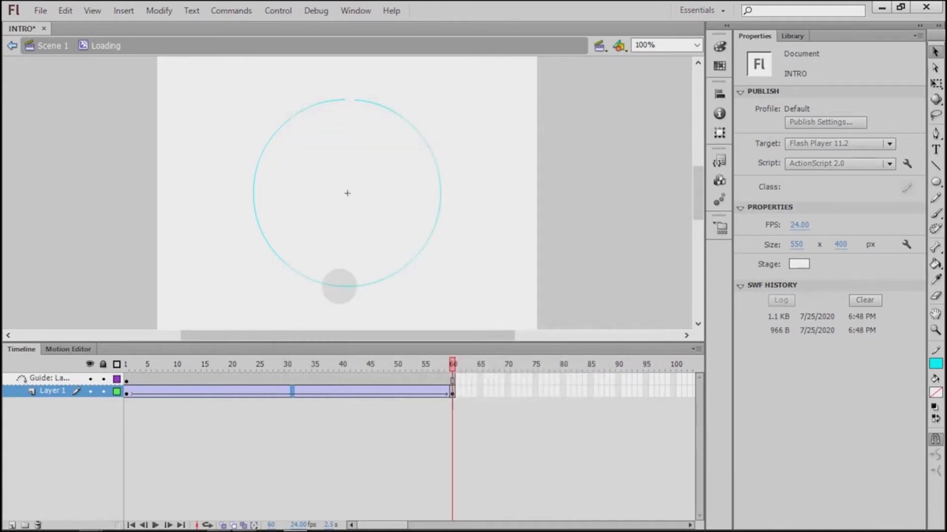
# Step: Apply a positive ease to Layer 1's classic tween between frames 1 and 60, and test the resulting motion
pyautogui.click(292, 392)
pyautogui.click(286, 392)
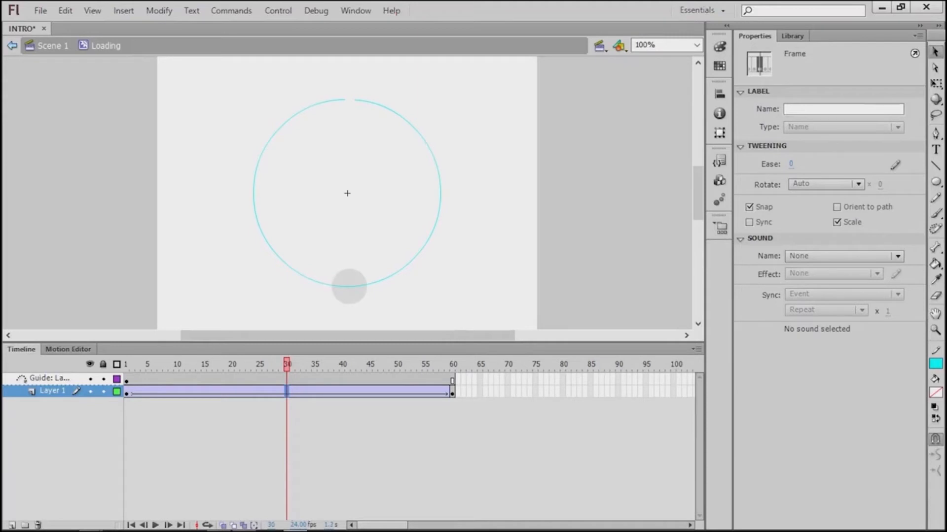
pyautogui.moveTo(791, 163); pyautogui.dragTo(853, 163)
pyautogui.click(287, 365)
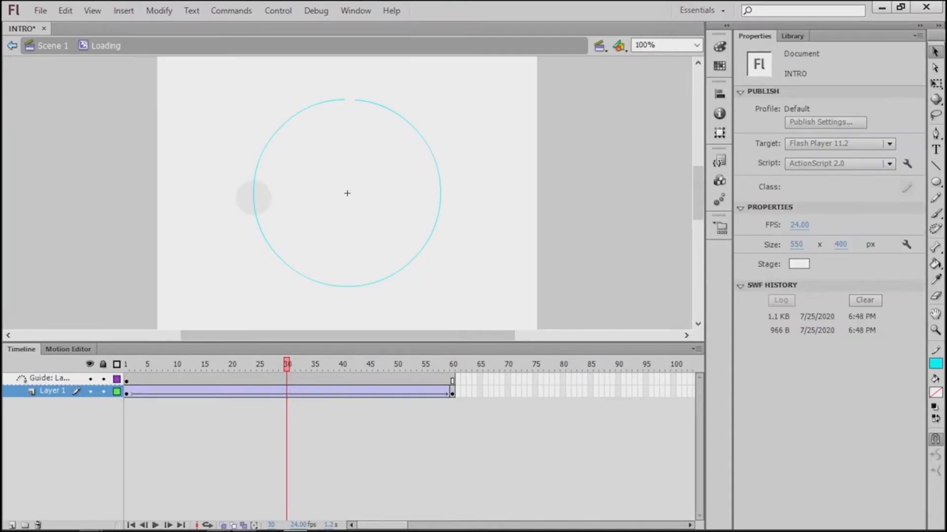
pyautogui.hotkey('ctrl', 'Return')
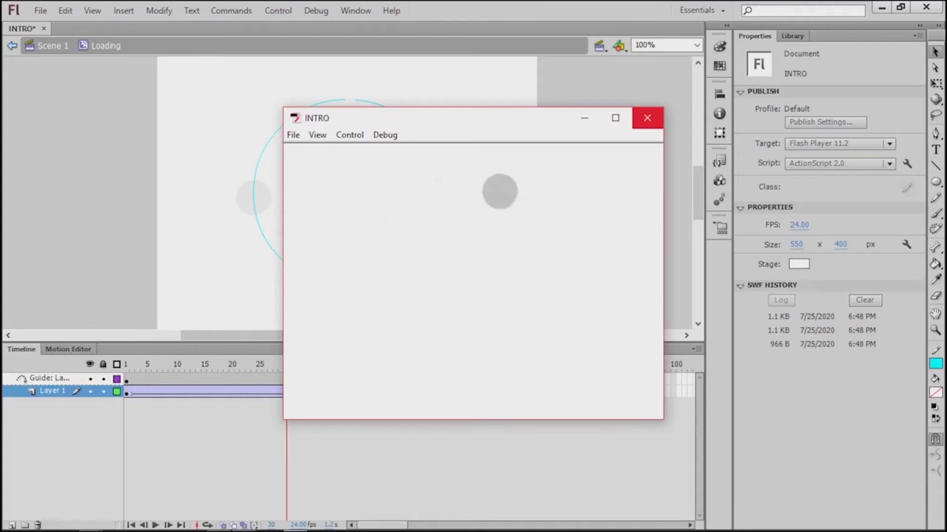
pyautogui.click(647, 117)
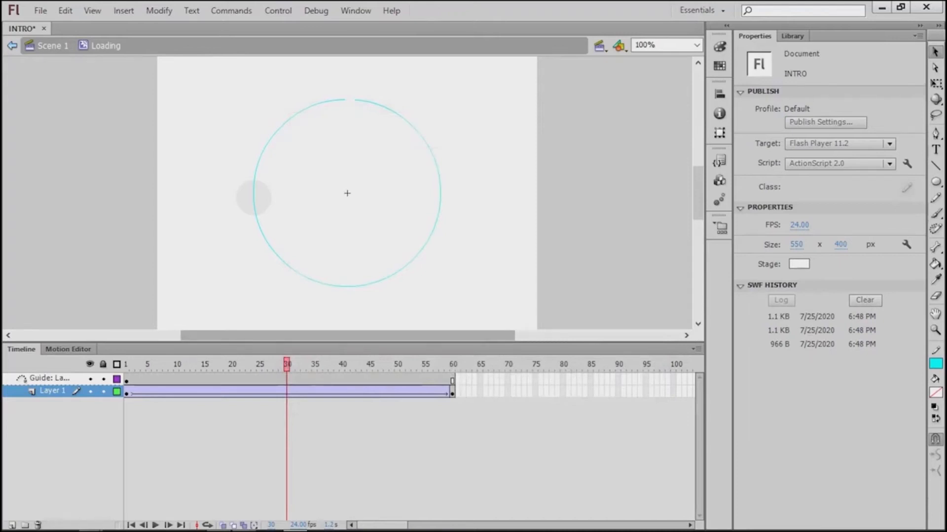
pyautogui.press('Return')
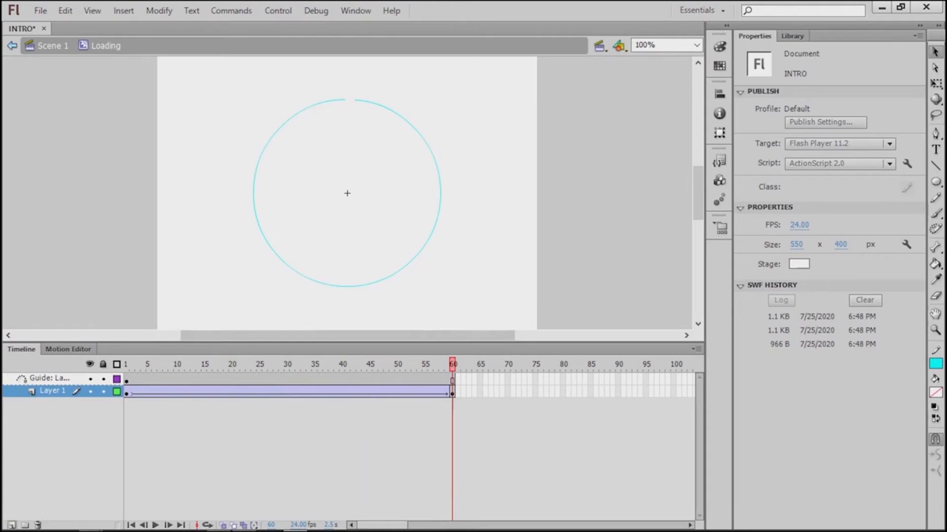
# Step: Add a new layer and move it above the guide layer, outside the guided group
pyautogui.click(11, 525)
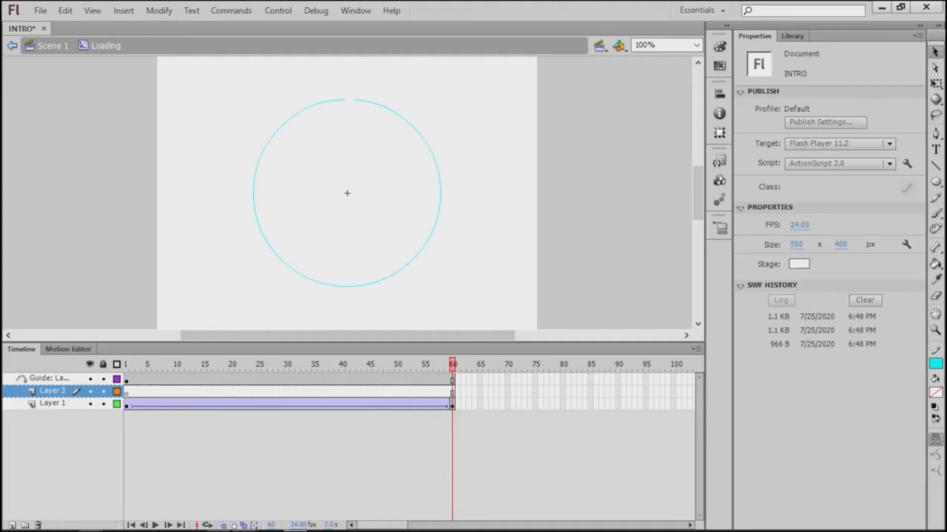
pyautogui.moveTo(52, 391); pyautogui.dragTo(51, 376)
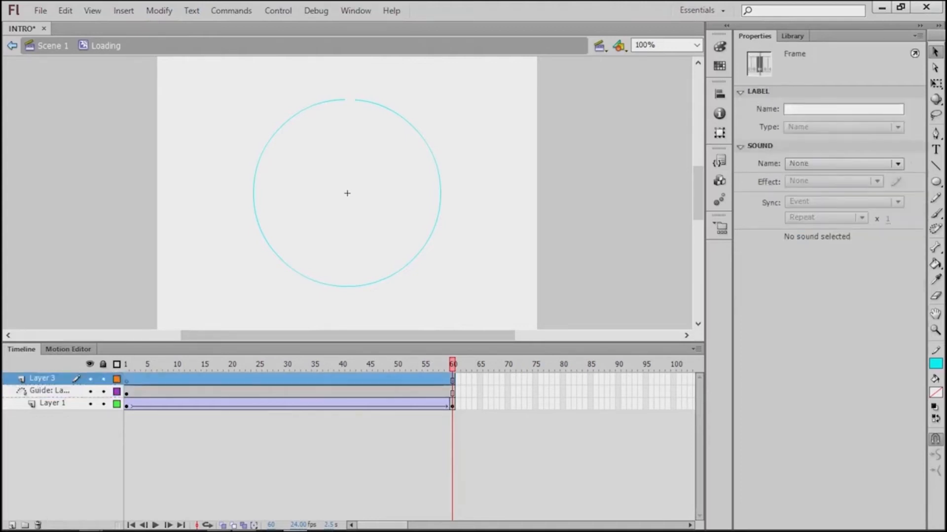
pyautogui.press('Escape')
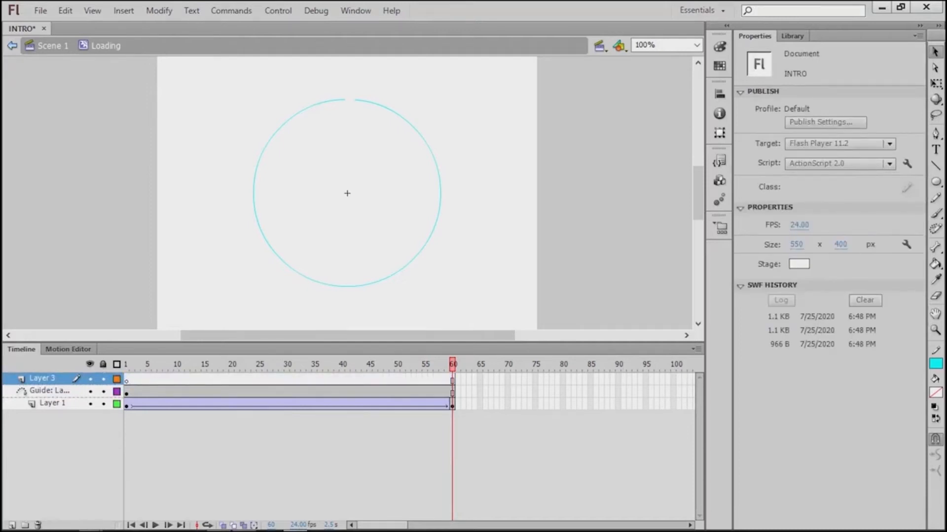
# Step: Copy the guide layer together with Layer 1 and paste both above Layer 3
pyautogui.click(49, 391)
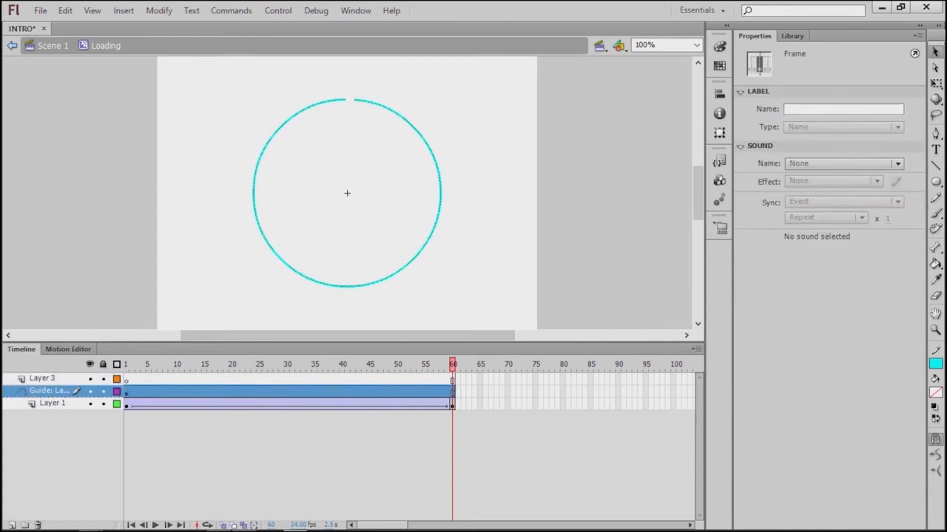
pyautogui.keyDown('shift'); pyautogui.click(49, 404); pyautogui.keyUp('shift')
pyautogui.rightClick(46, 404)
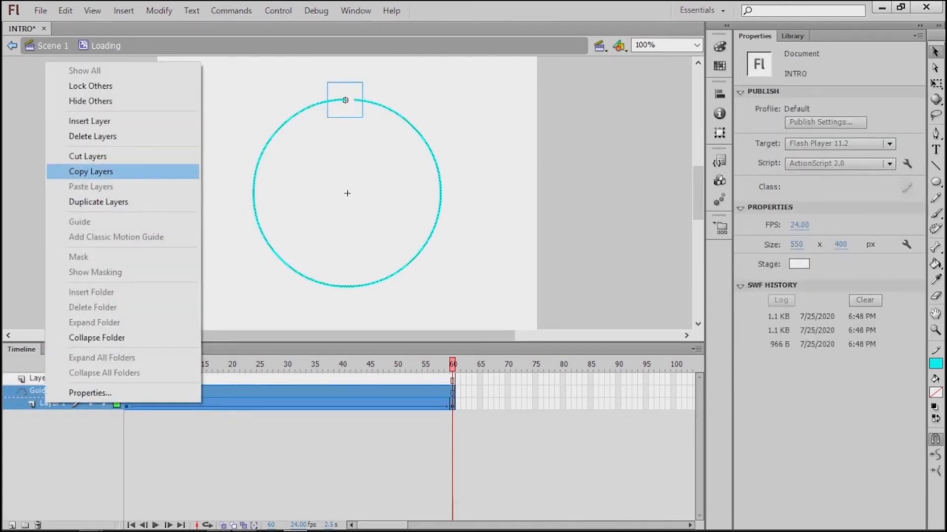
pyautogui.click(91, 171)
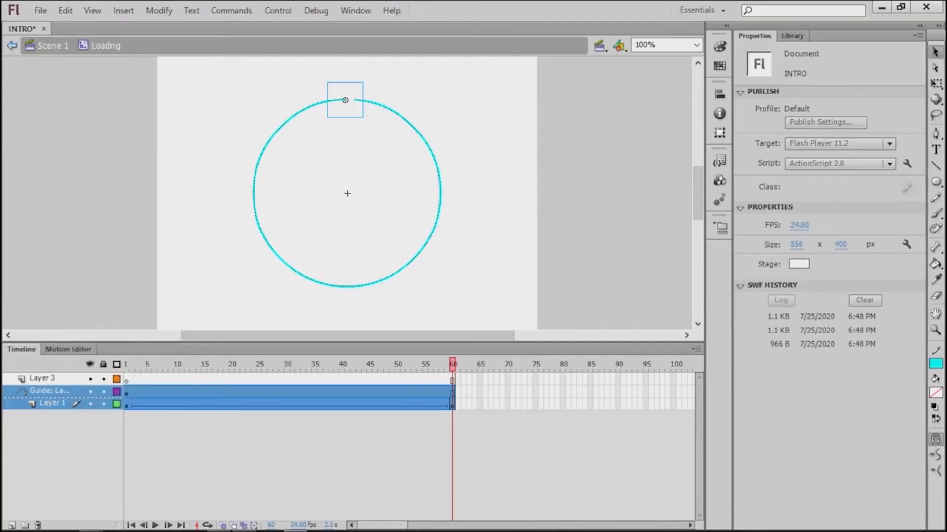
pyautogui.click(43, 379)
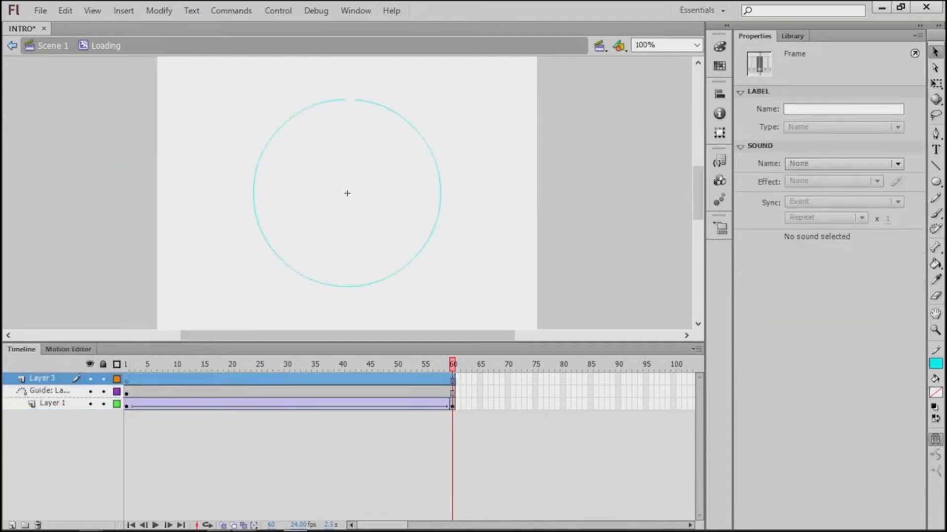
pyautogui.rightClick(58, 377)
pyautogui.click(103, 158)
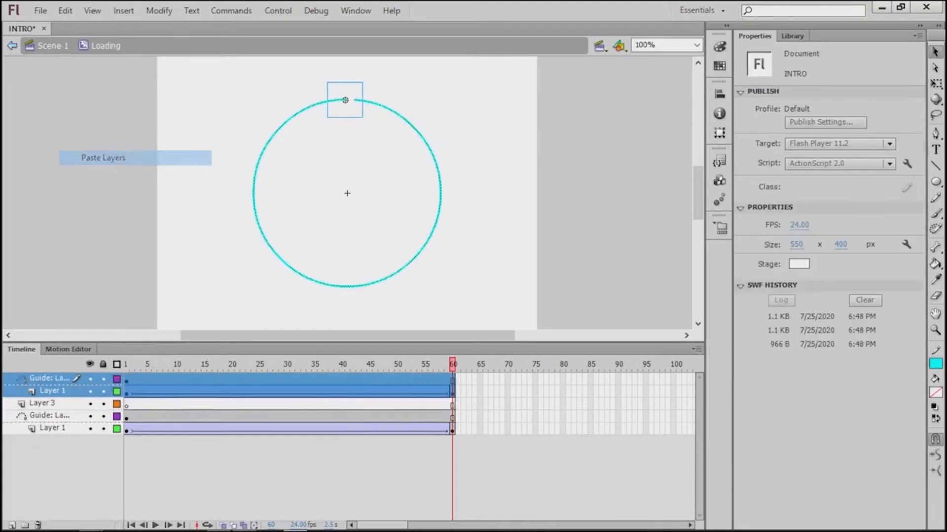
# Step: Shift the frames of the pasted guide layer and Layer 1 so they start at frame 6
pyautogui.moveTo(246, 387); pyautogui.dragTo(268, 387)
pyautogui.moveTo(182, 382); pyautogui.dragTo(187, 382)
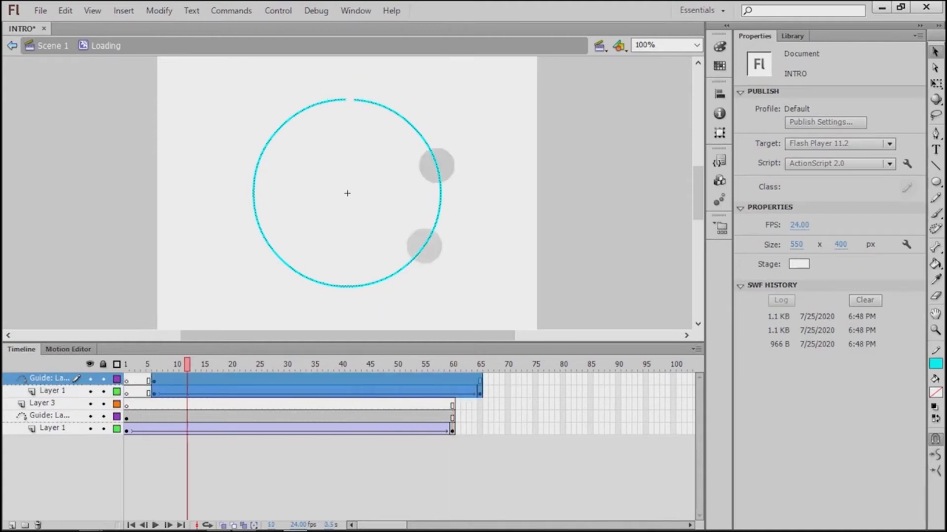
pyautogui.press('Escape')
# Step: With Layer 3 moved to the top of the layer stack, paste the copied layers above it and start them at frame 11
pyautogui.moveTo(42, 404); pyautogui.dragTo(42, 376)
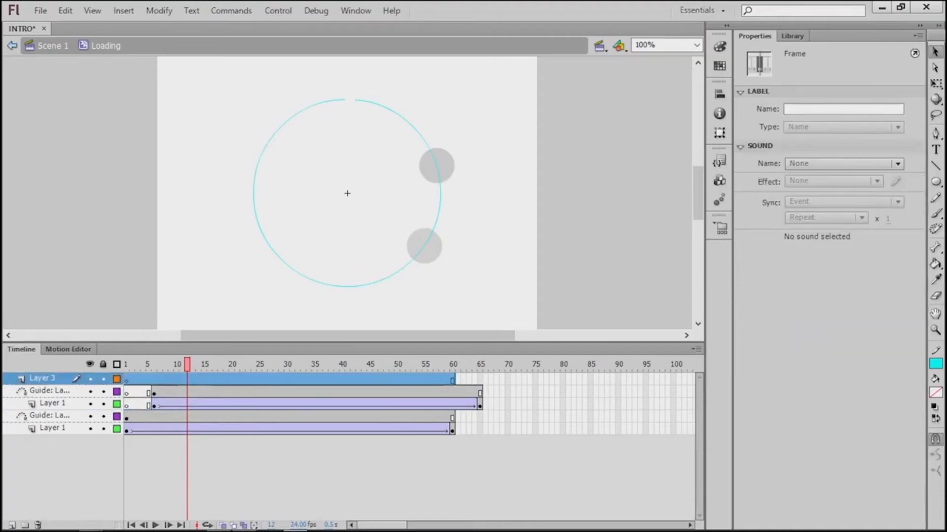
pyautogui.rightClick(47, 379)
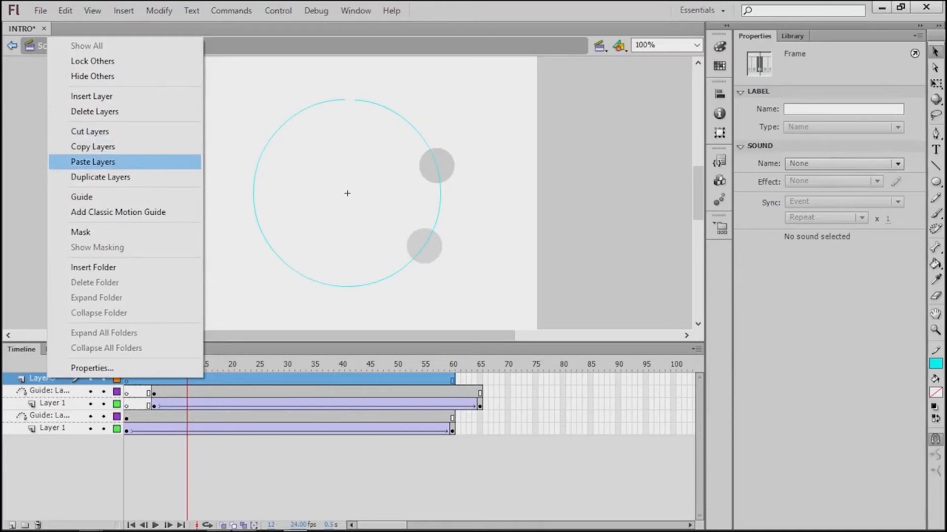
pyautogui.click(93, 161)
pyautogui.moveTo(198, 386); pyautogui.dragTo(253, 385)
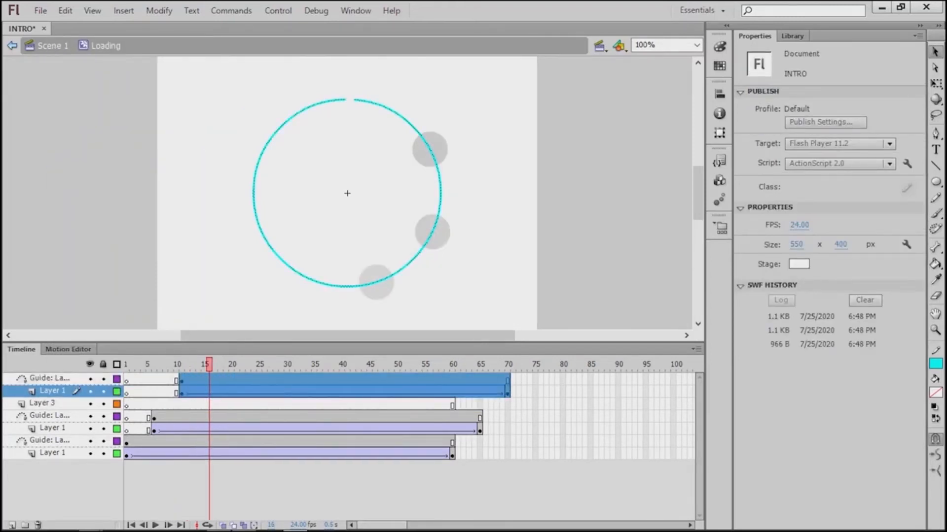
# Step: Move Layer 3 back above all layers and paste another guide and circle pair above it, starting at frame 16
pyautogui.moveTo(42, 403); pyautogui.dragTo(42, 375)
pyautogui.rightClick(47, 379)
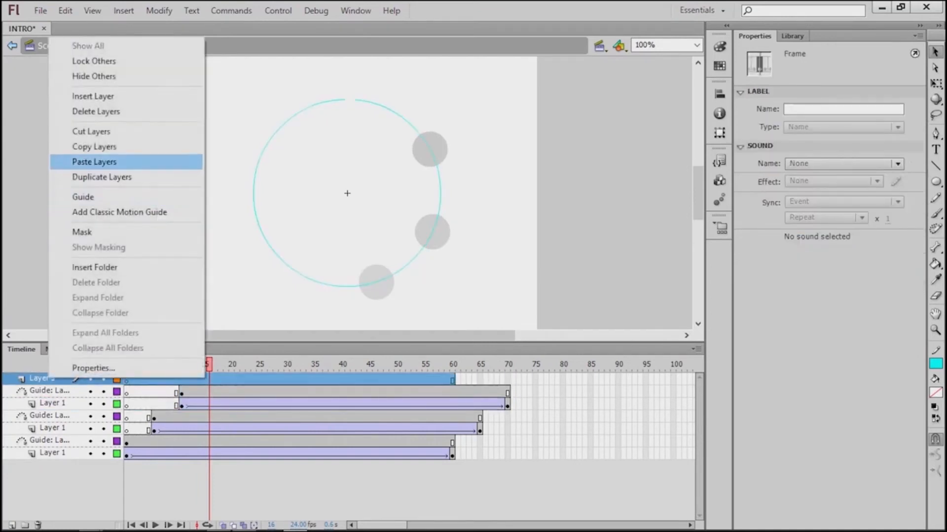
pyautogui.click(78, 161)
pyautogui.moveTo(158, 386); pyautogui.dragTo(248, 389)
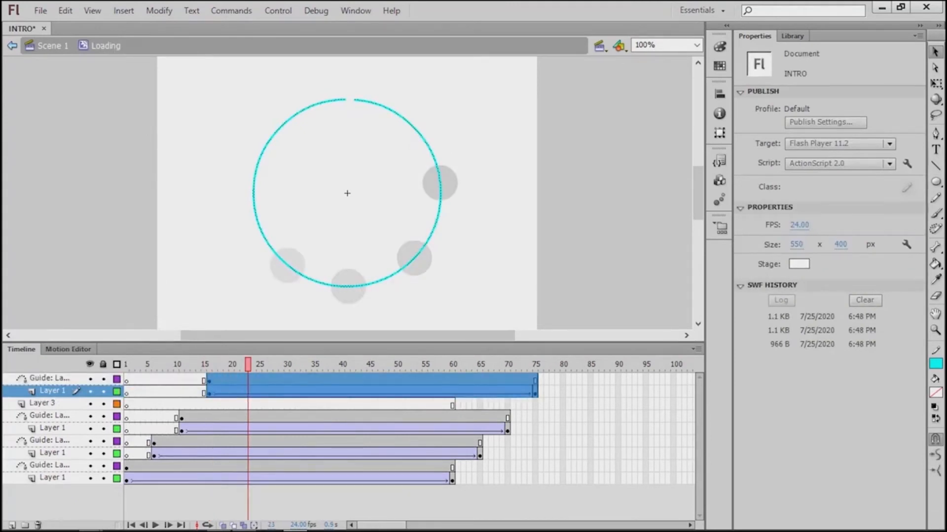
# Step: Bring Layer 3 to the top again and paste a further copy of the layer pair above it, starting at frame 22
pyautogui.moveTo(43, 404); pyautogui.dragTo(44, 387)
pyautogui.moveTo(51, 376); pyautogui.dragTo(51, 375)
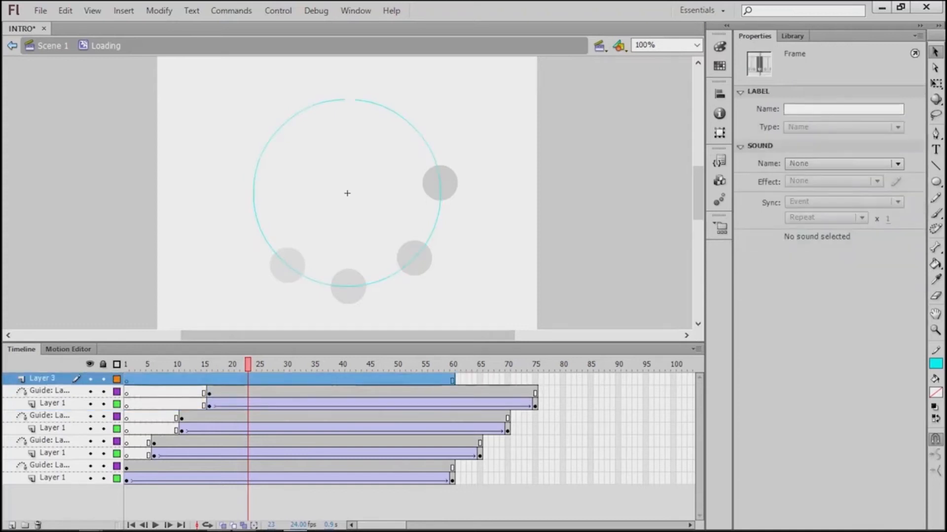
pyautogui.rightClick(51, 380)
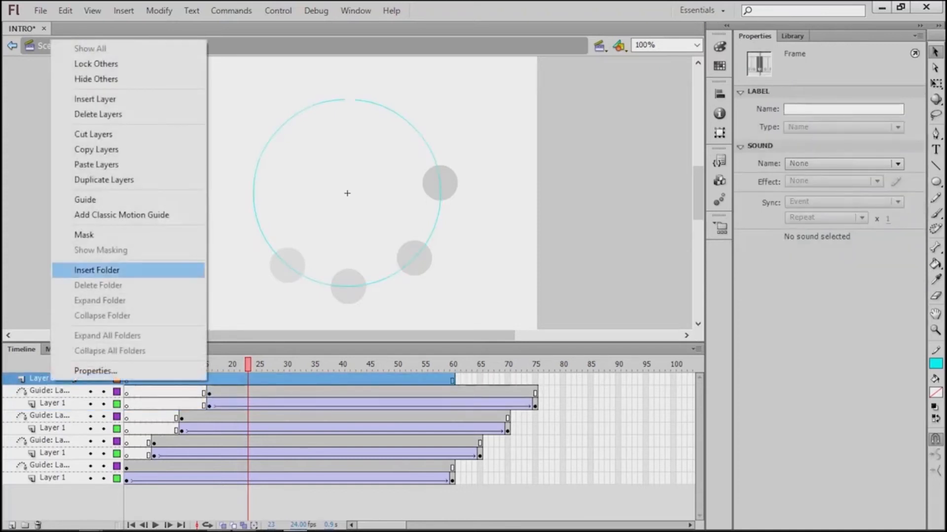
pyautogui.click(96, 165)
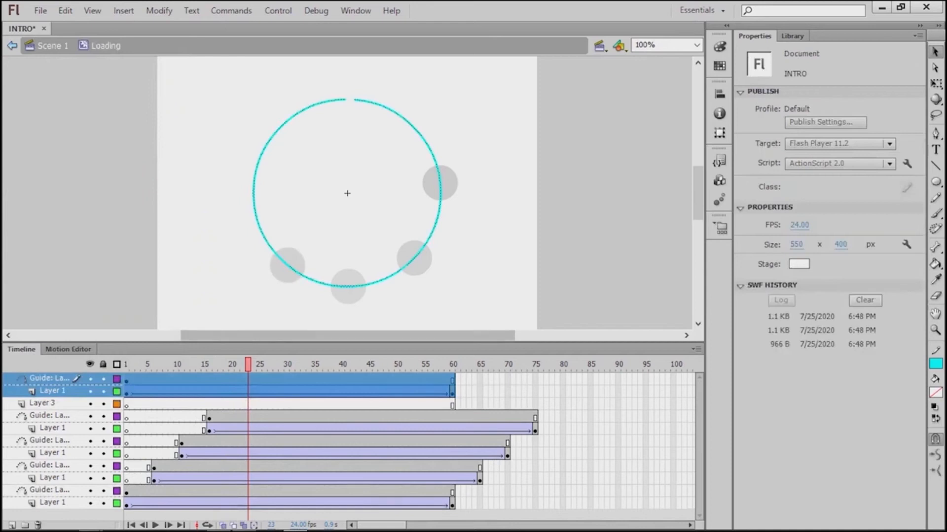
pyautogui.moveTo(305, 398); pyautogui.dragTo(334, 390)
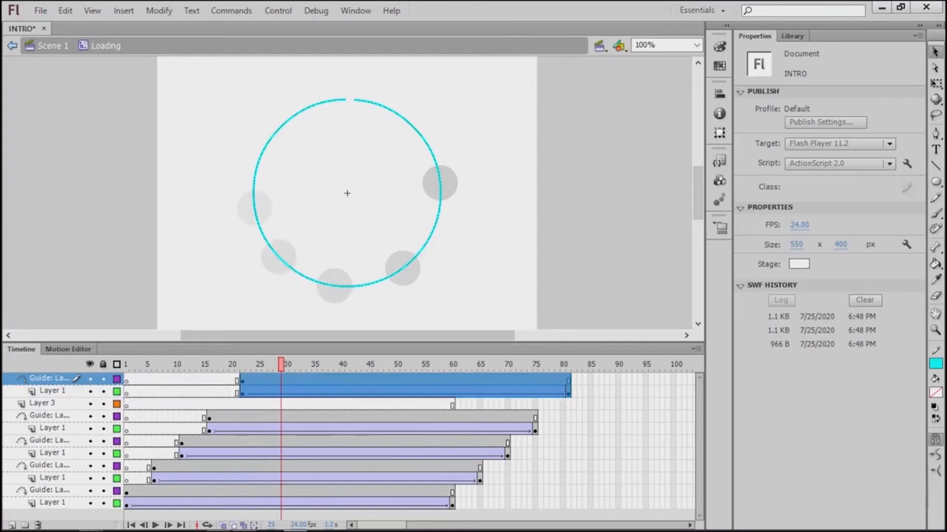
# Step: Reorder Layer 3 to the top and paste one more guide and circle pair above it, starting at frame 26
pyautogui.moveTo(45, 403); pyautogui.dragTo(45, 377)
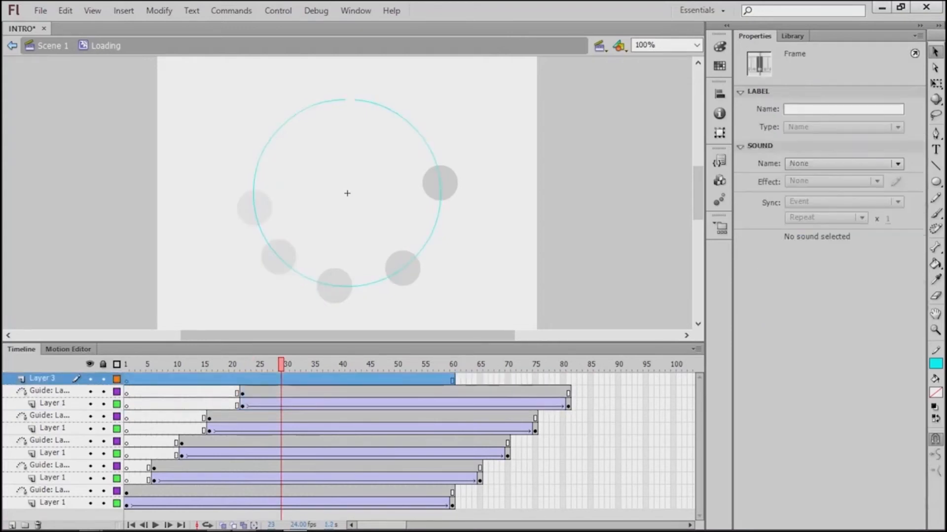
pyautogui.rightClick(44, 378)
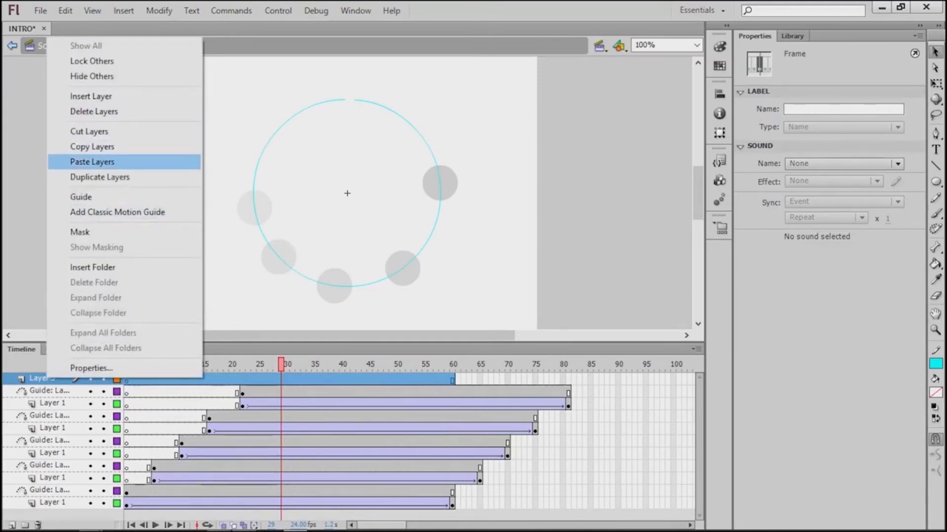
pyautogui.click(92, 162)
pyautogui.moveTo(178, 387); pyautogui.dragTo(343, 387)
# Step: Move Layer 3 to the top of the layer stack and test the movie with all staggered circles
pyautogui.moveTo(42, 403); pyautogui.dragTo(42, 376)
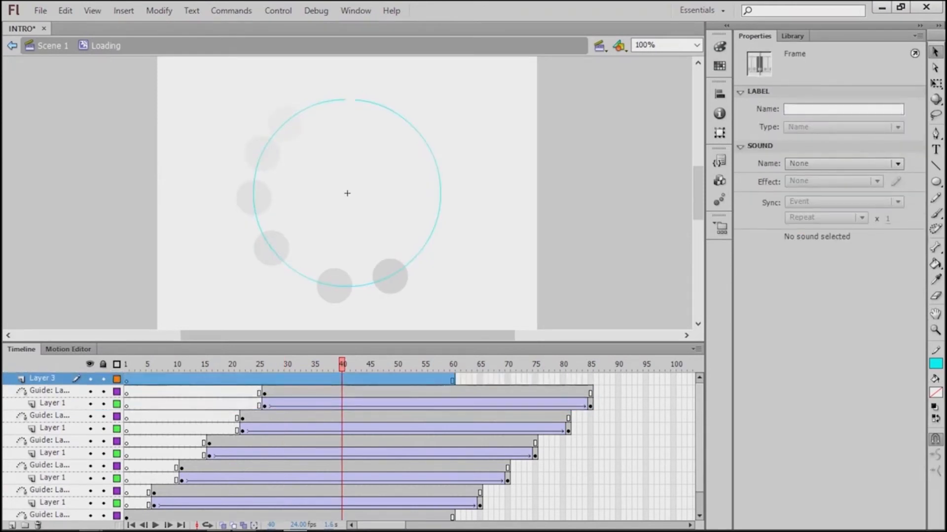
pyautogui.click(105, 232)
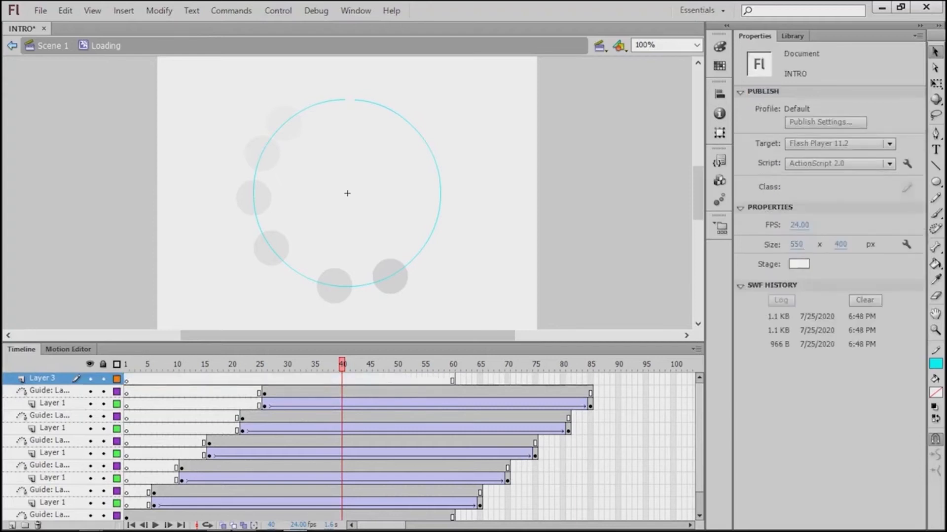
pyautogui.hotkey('ctrl', 'Return')
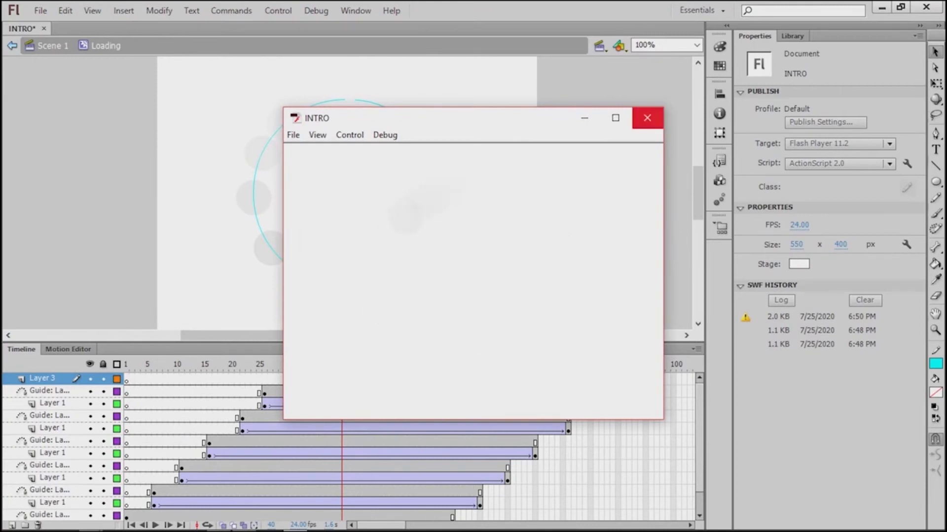
pyautogui.click(646, 118)
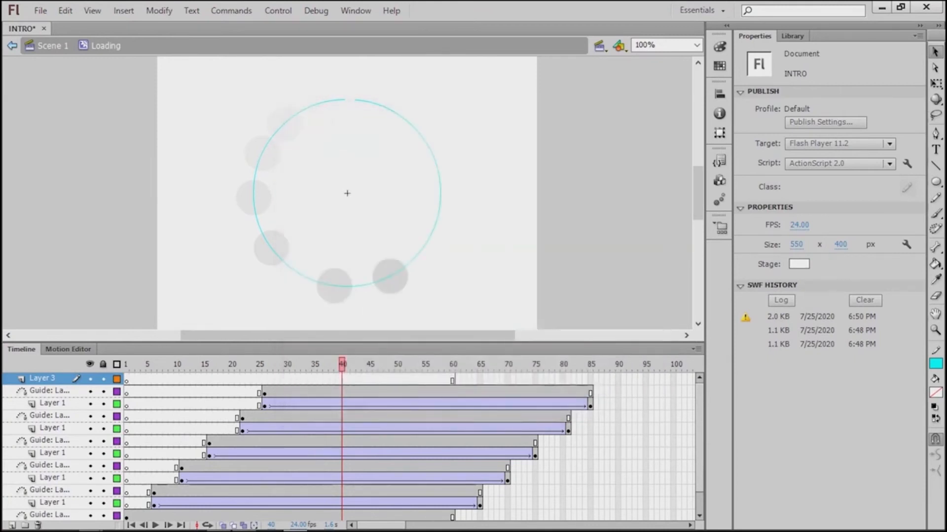
# Step: Return to Scene 1 and add a new layer above Layer 1
pyautogui.click(52, 45)
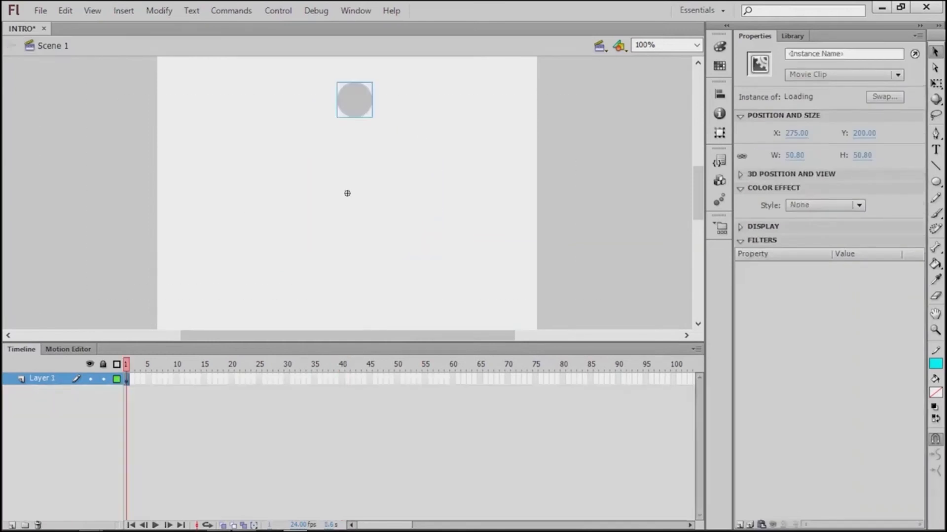
pyautogui.click(347, 193)
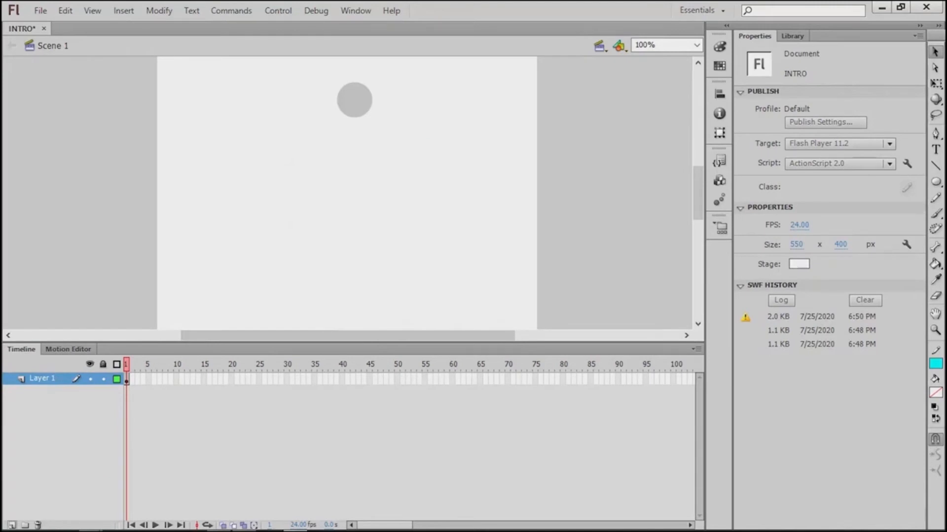
pyautogui.click(12, 525)
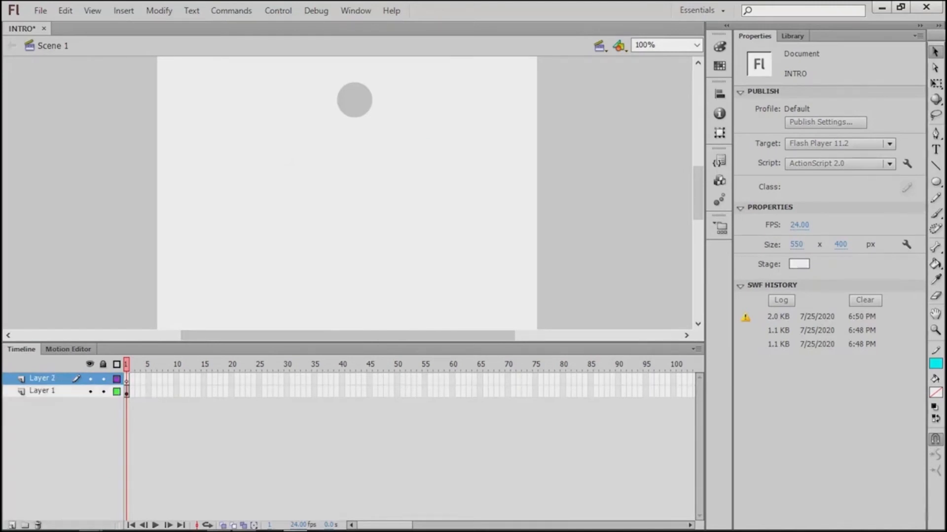
# Step: Set the document's stage colour to dark grey #666666
pyautogui.moveTo(42, 378)
pyautogui.mouseDown()
pyautogui.moveTo(16, 395)
pyautogui.moveTo(42, 375)
pyautogui.mouseUp()
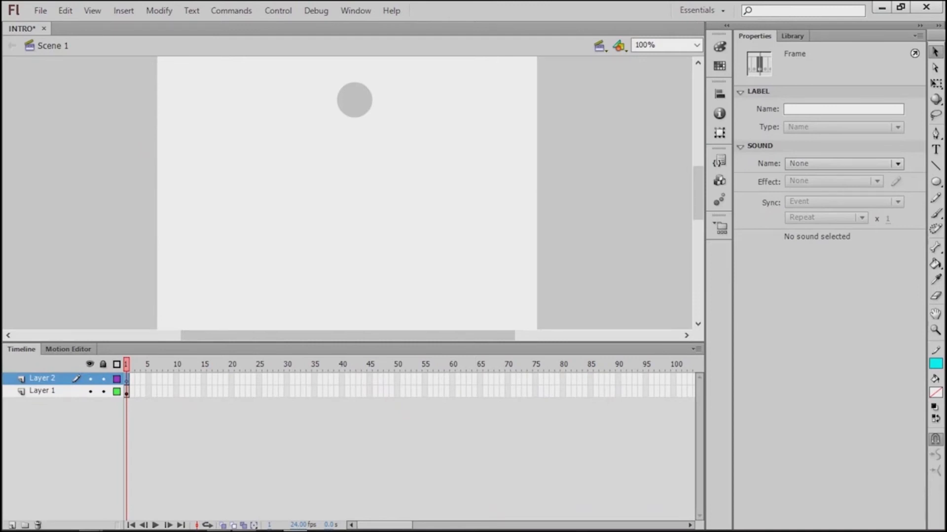
pyautogui.click(602, 236)
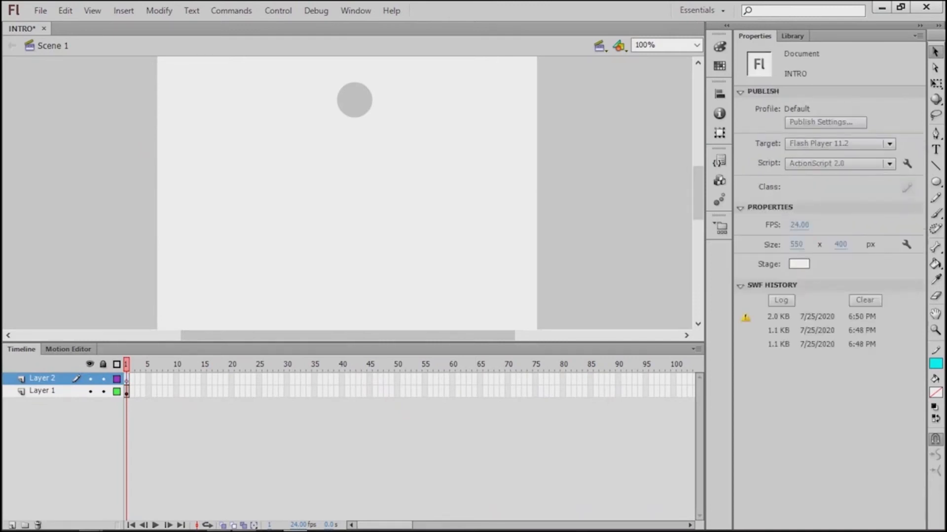
pyautogui.click(799, 264)
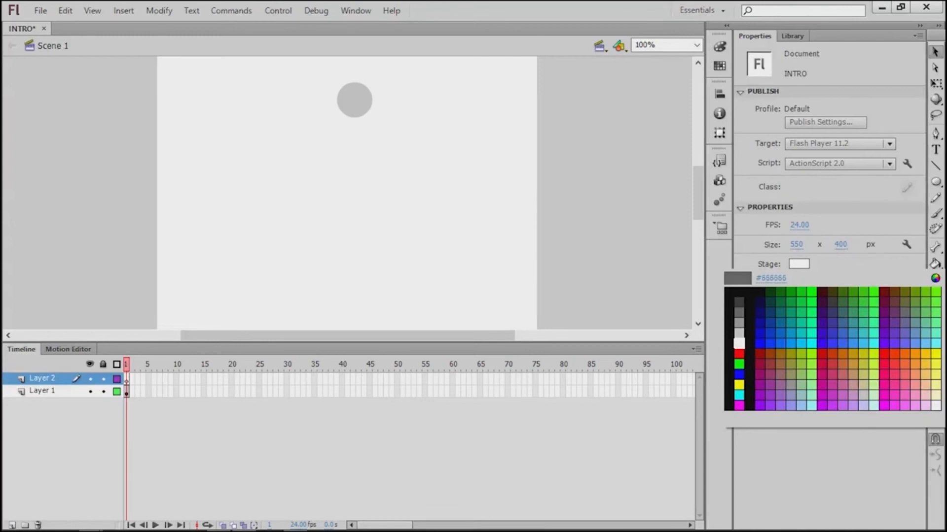
pyautogui.click(739, 313)
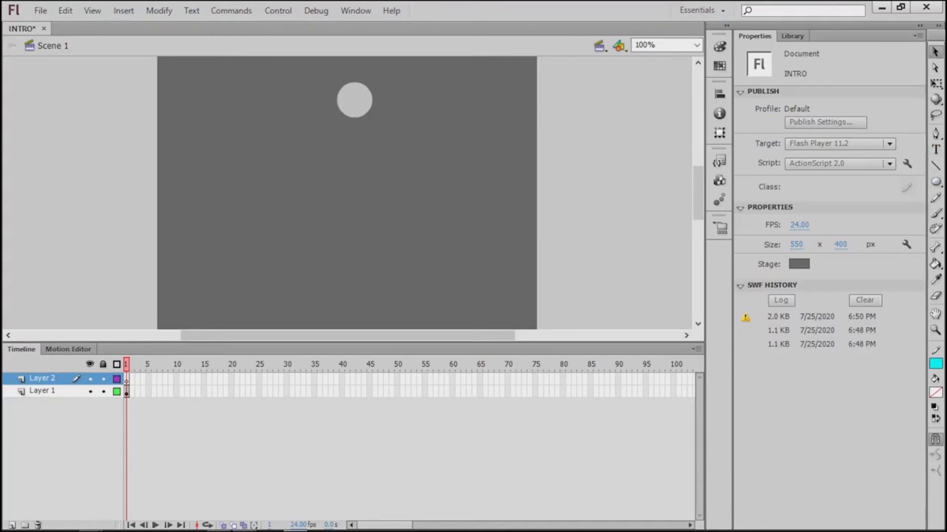
# Step: Add the static text "ABINKTUTORIAL" in Bebas Neue Bold, 37 pt, near the stage's centre on Layer 2
pyautogui.click(127, 380)
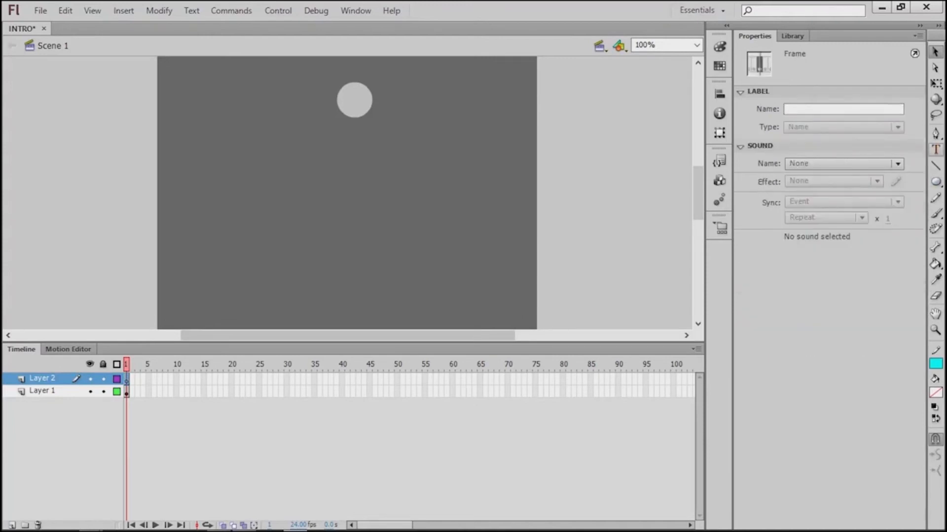
pyautogui.click(935, 150)
pyautogui.click(298, 181)
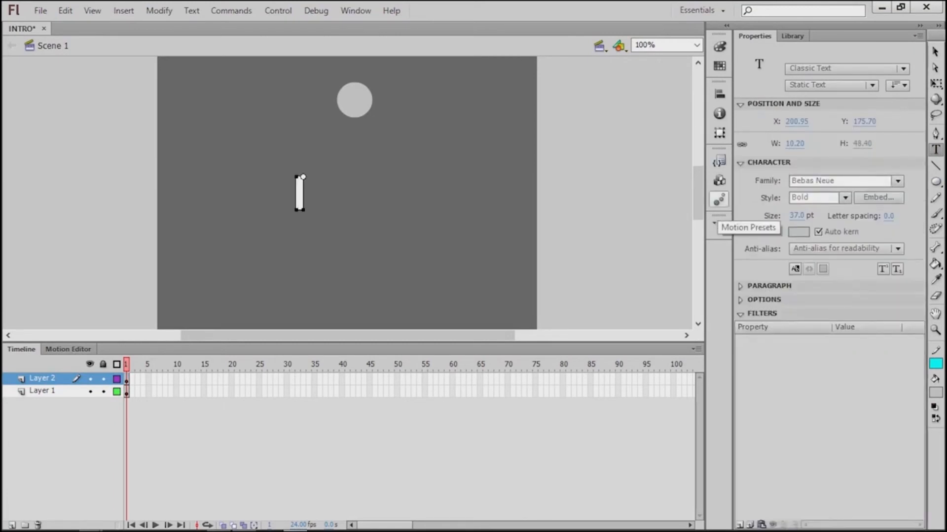
pyautogui.write('ABINK')
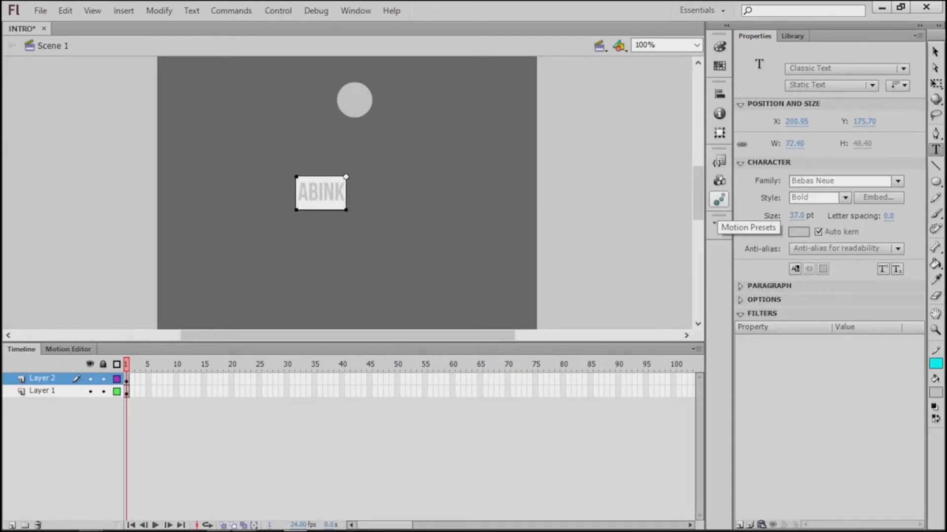
pyautogui.write('TUTORIAL')
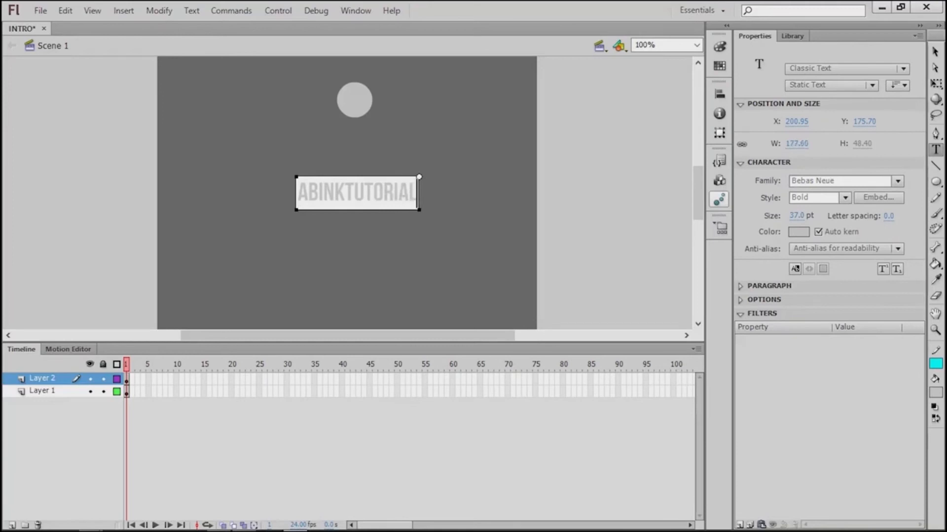
# Step: Restyle the word "ABINK" in the text as Regular with the orange colour #FF9900
pyautogui.moveTo(344, 193); pyautogui.dragTo(417, 193)
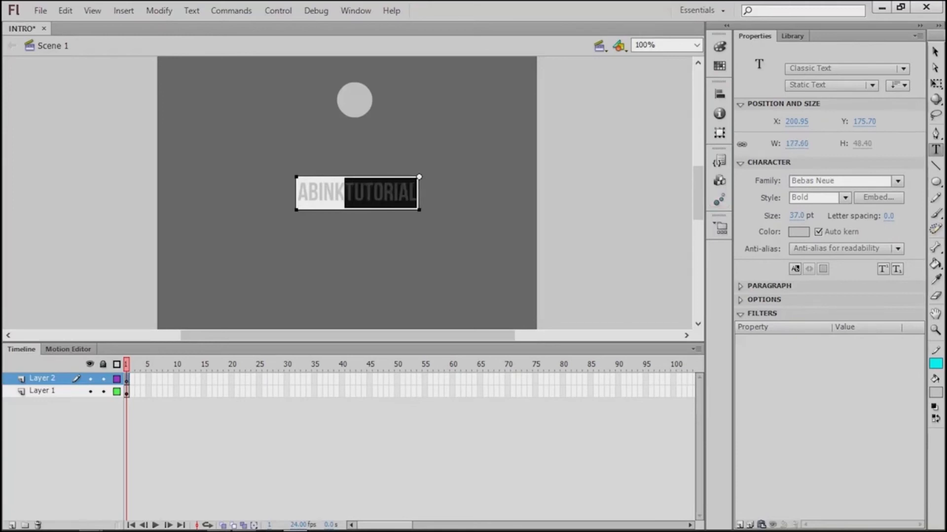
pyautogui.moveTo(344, 193); pyautogui.dragTo(298, 193)
pyautogui.click(845, 198)
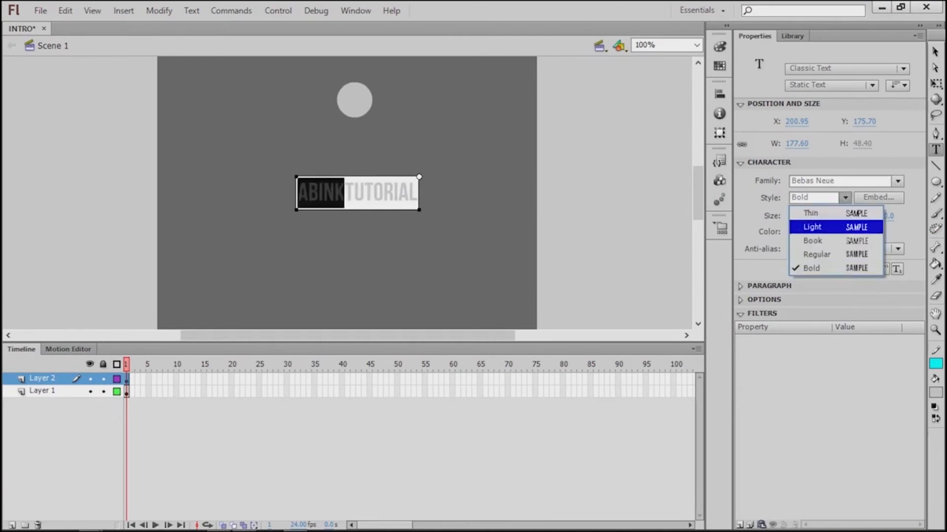
pyautogui.click(819, 254)
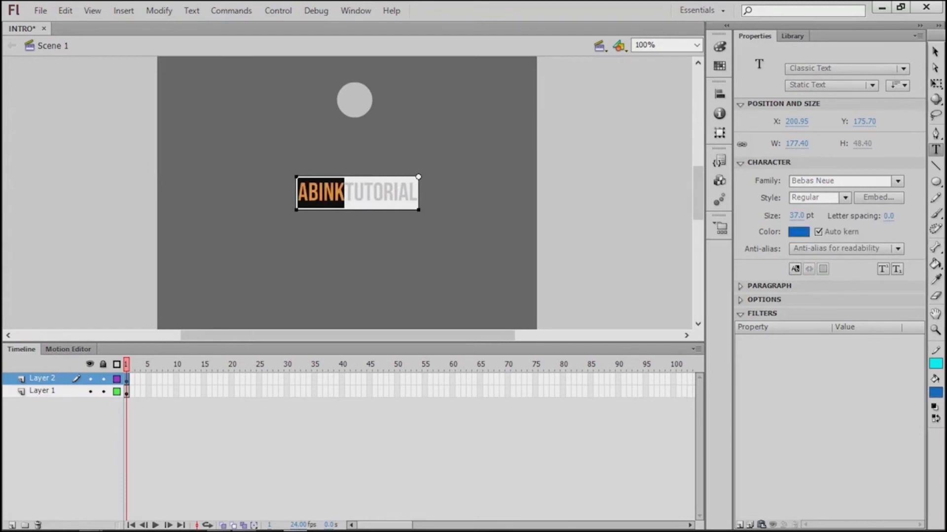
pyautogui.click(798, 232)
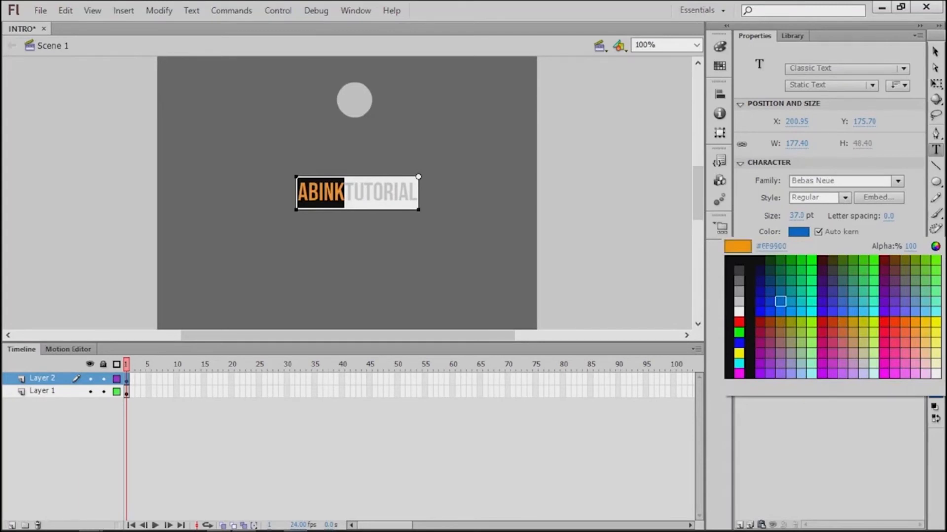
pyautogui.click(915, 322)
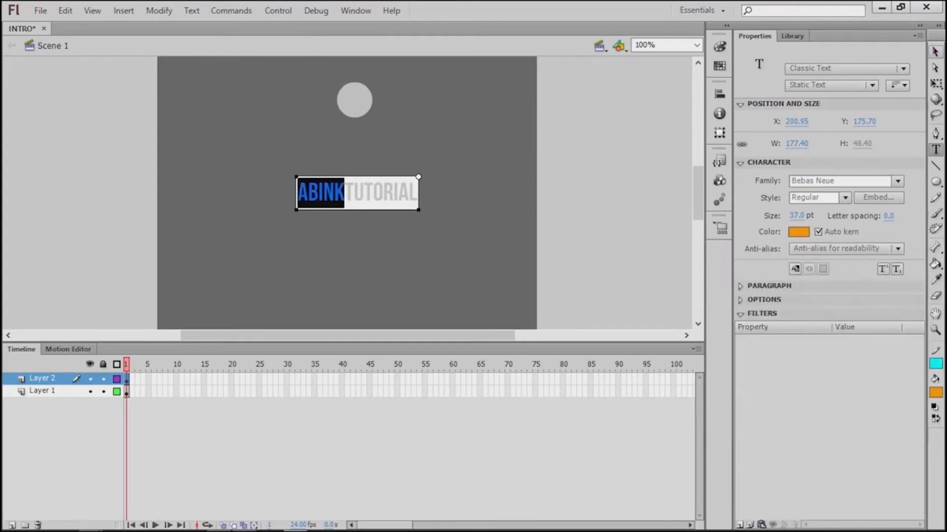
pyautogui.click(935, 51)
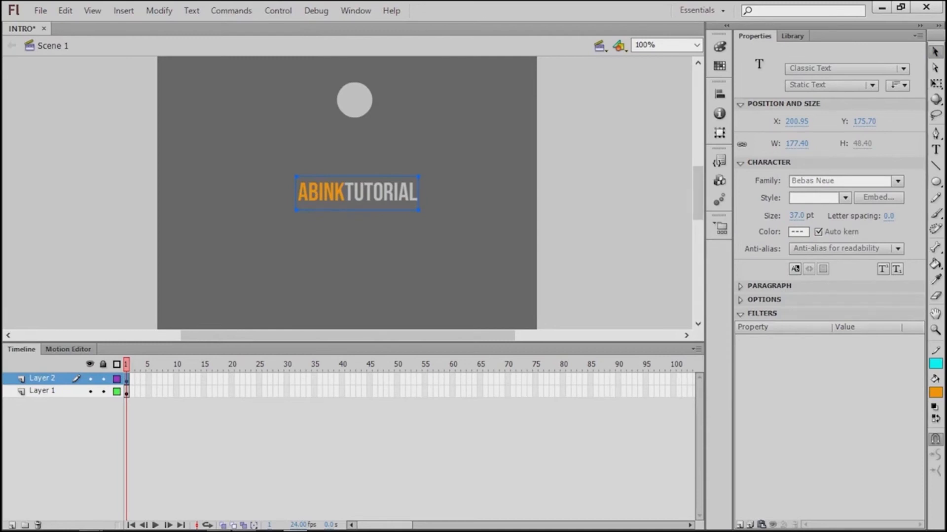
# Step: Change the colour of the word "TUTORIAL" to white
pyautogui.doubleClick(364, 193)
pyautogui.click(364, 192)
pyautogui.doubleClick(364, 192)
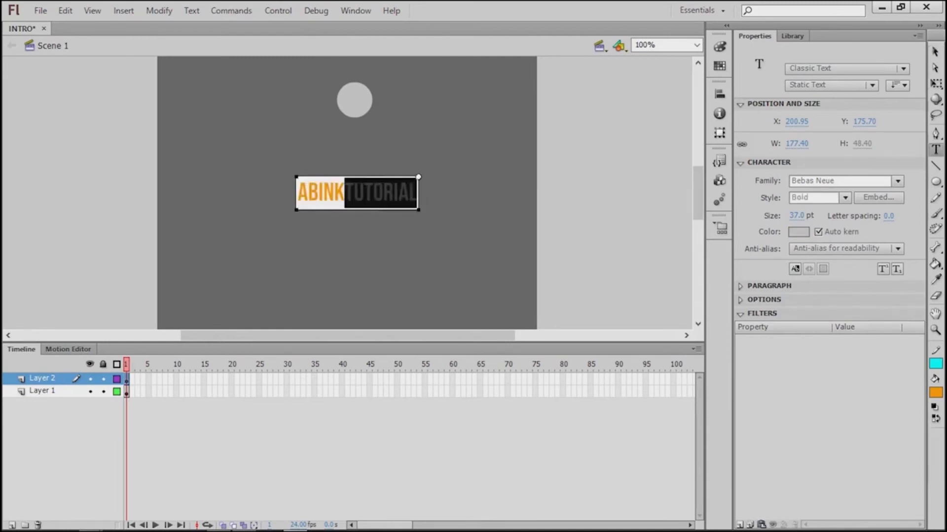
pyautogui.click(798, 232)
pyautogui.click(739, 312)
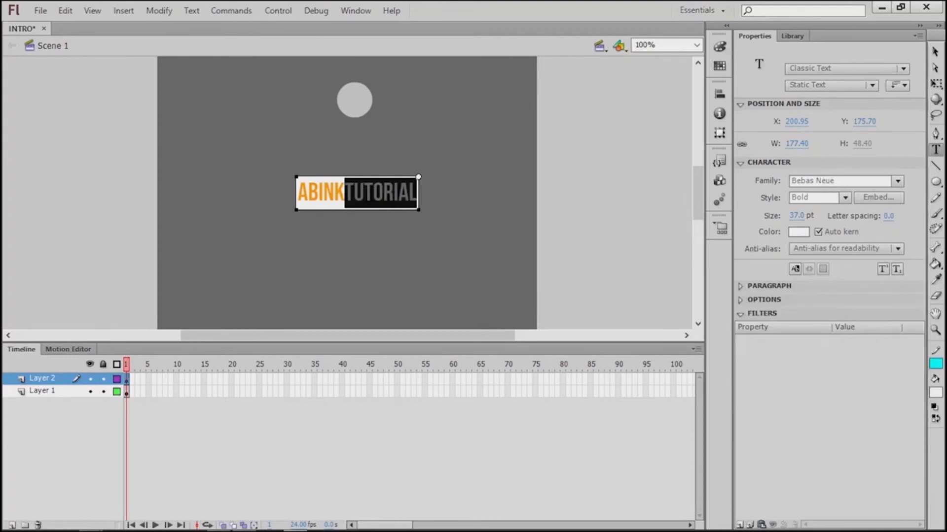
pyautogui.press('Escape')
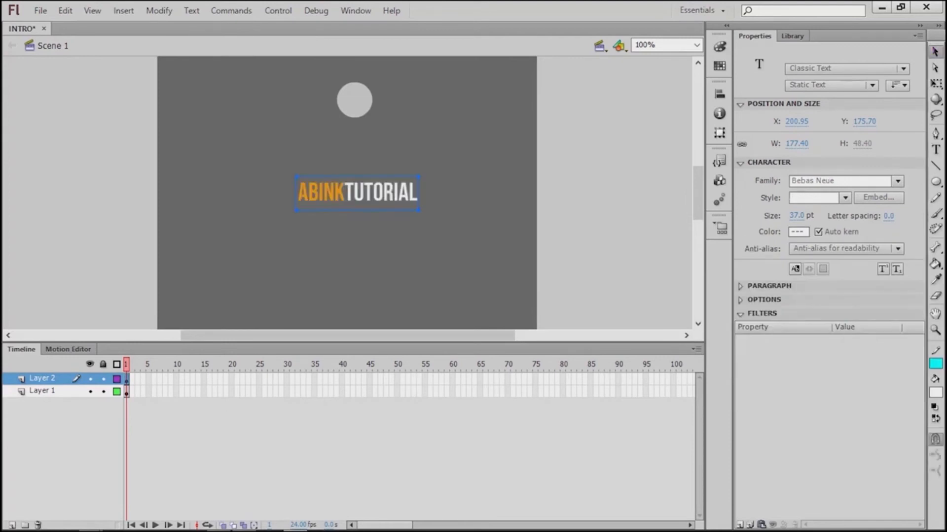
# Step: Insert a vertical bar with spaces between "ABINK" and "TUTORIAL" and colour it blue
pyautogui.doubleClick(357, 193)
pyautogui.click(345, 193)
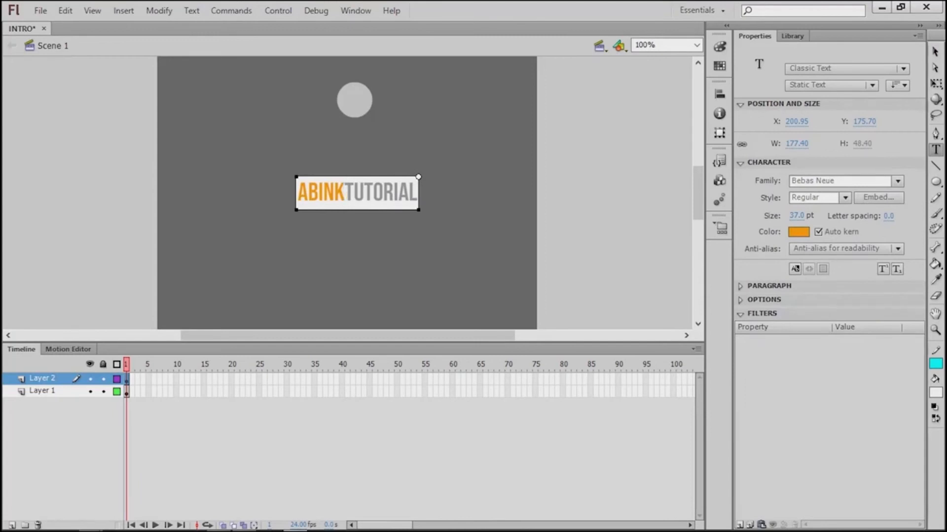
pyautogui.write('|')
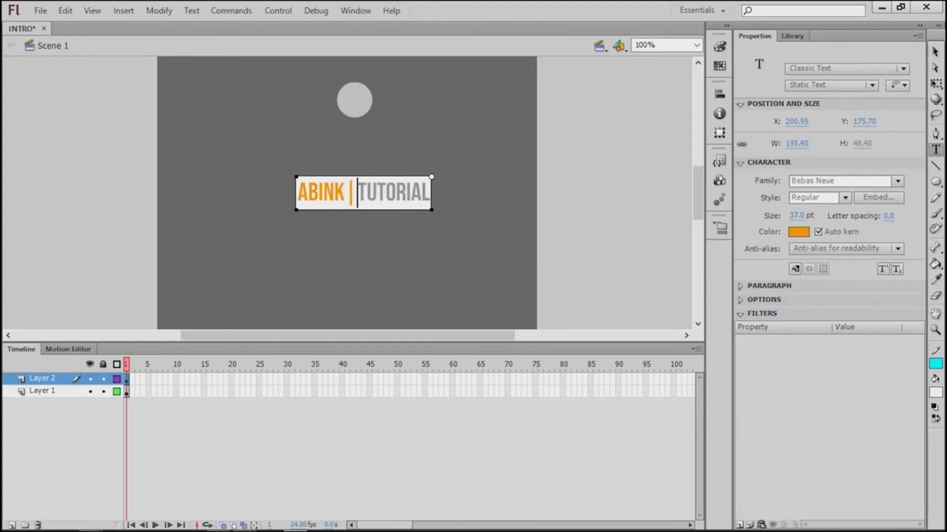
pyautogui.hotkey('shift', 'Left')
pyautogui.hotkey('shift', 'Left')
pyautogui.hotkey('shift', 'Left')
pyautogui.click(798, 232)
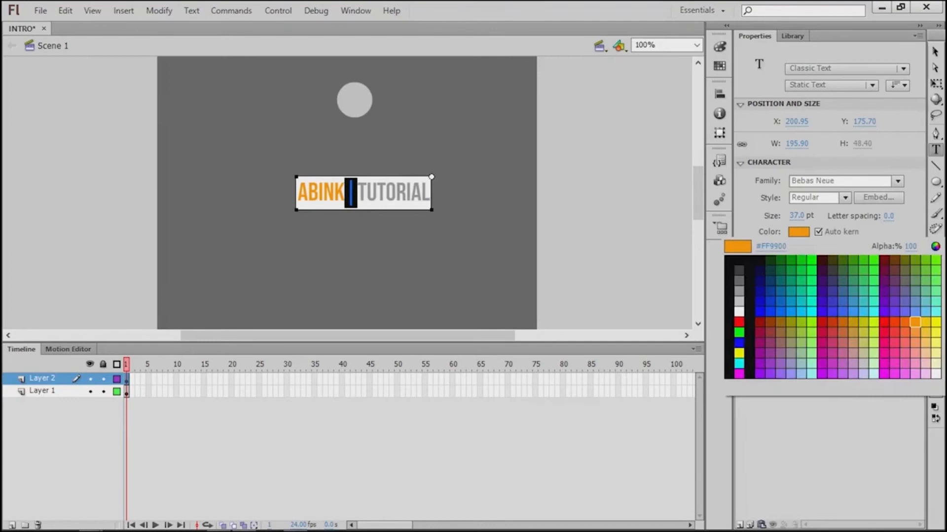
pyautogui.click(780, 311)
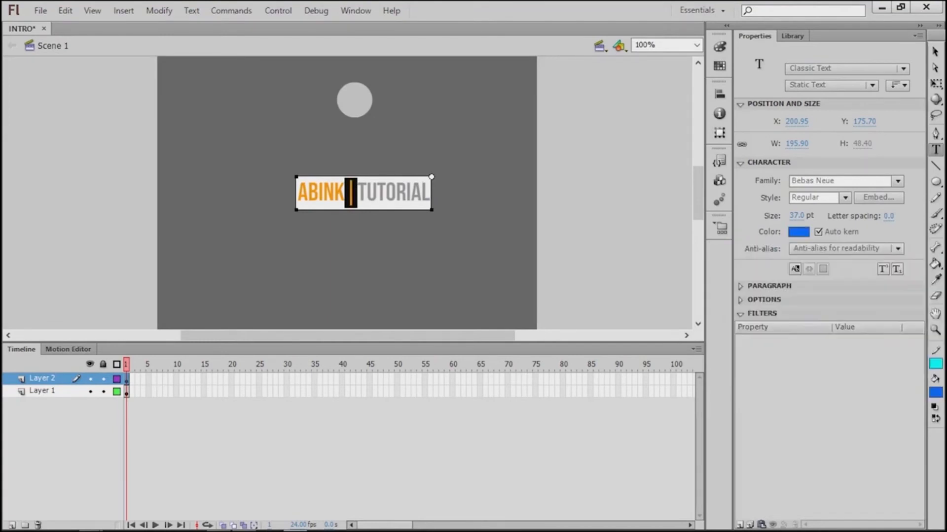
pyautogui.press('Escape')
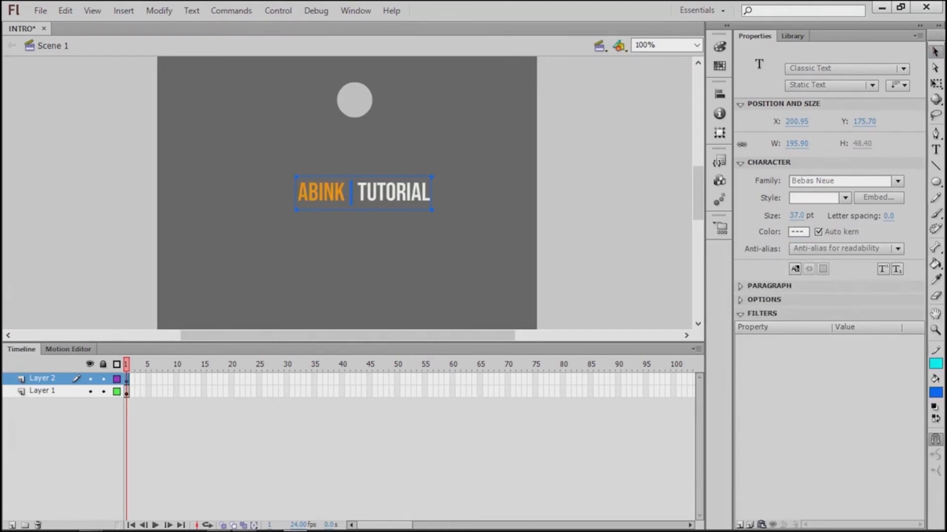
# Step: Centre the "ABINK | TUTORIAL" text horizontally on the stage
pyautogui.click(720, 93)
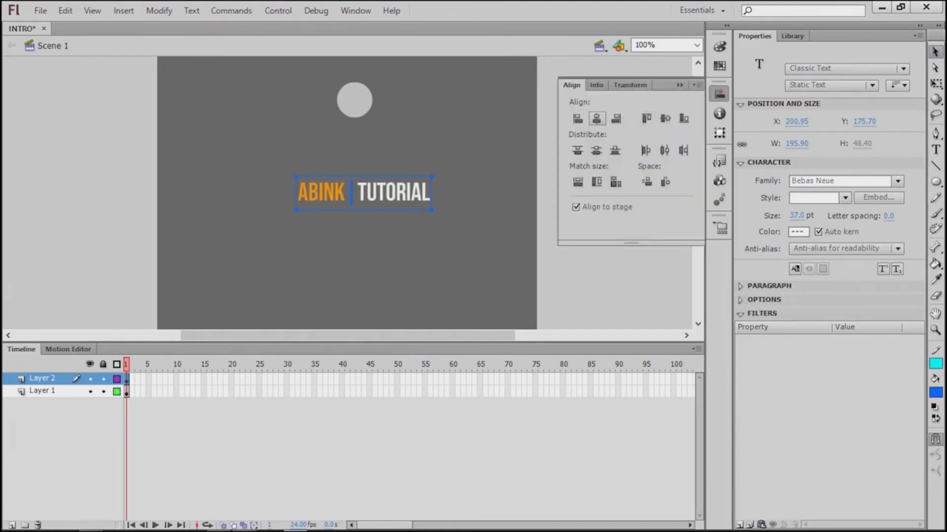
pyautogui.click(596, 118)
pyautogui.click(477, 163)
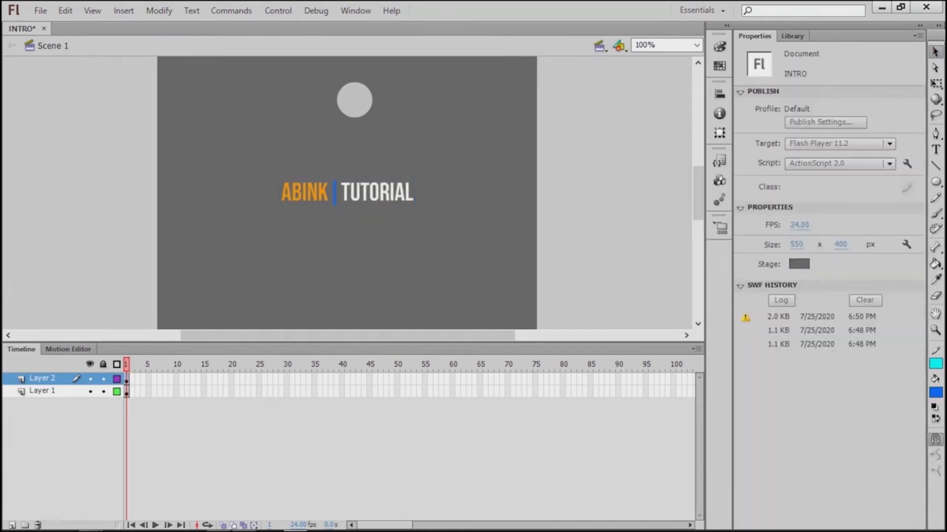
# Step: Scale the Loading clip on Layer 1 to -24% in width and height and test the movie
pyautogui.click(127, 392)
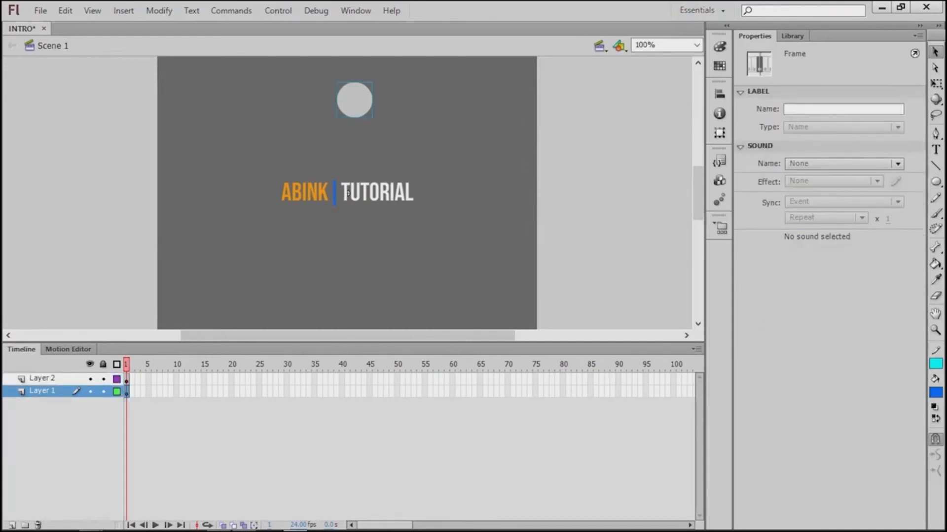
pyautogui.hotkey('ctrl', 't')
pyautogui.moveTo(634, 100); pyautogui.dragTo(566, 99)
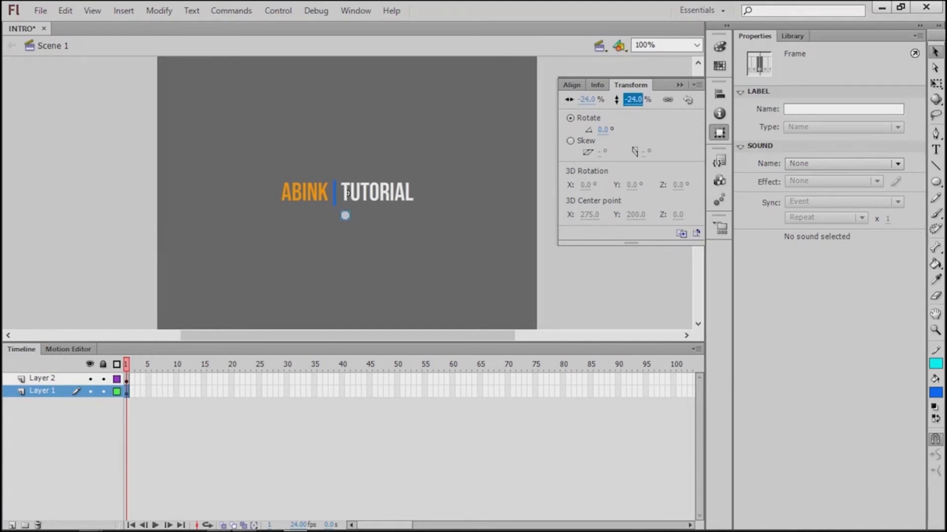
pyautogui.click(348, 193)
pyautogui.hotkey('ctrl', 'Return')
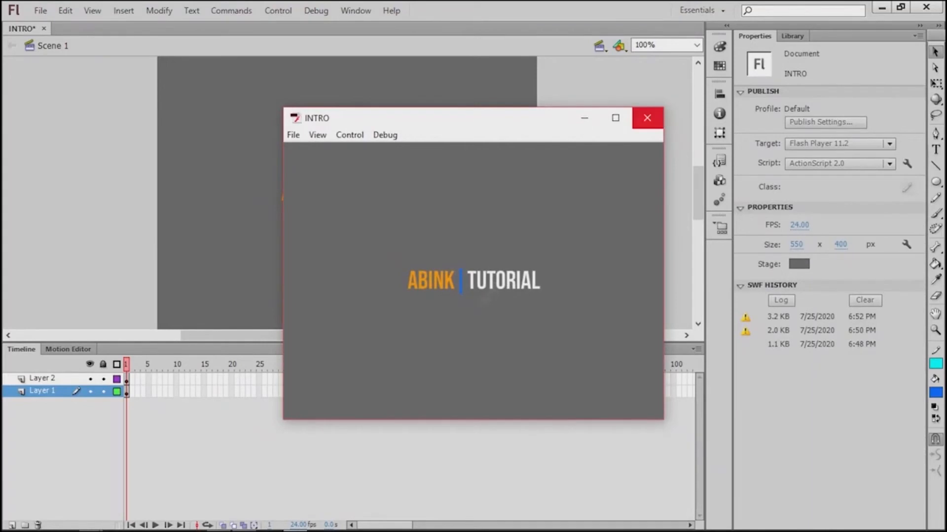
pyautogui.click(647, 118)
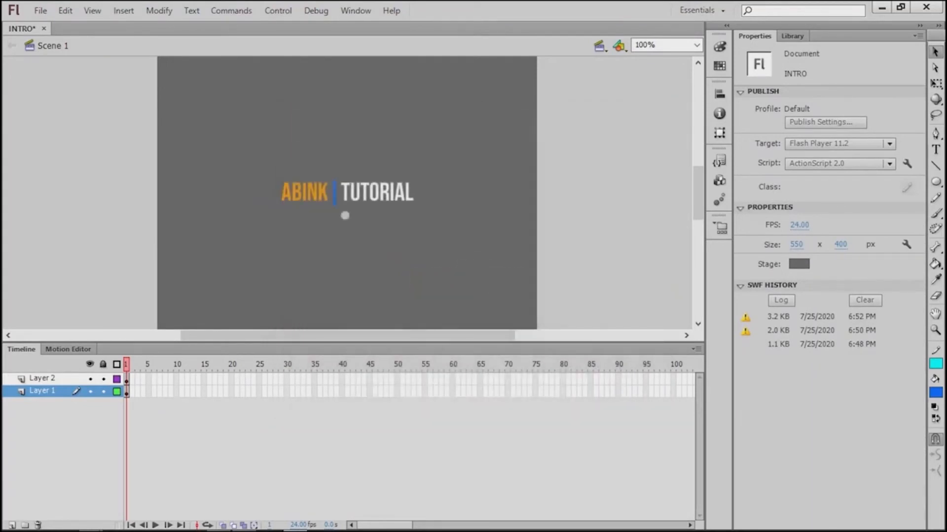
# Step: Reduce the Loading clip's scale to 13% in width and height
pyautogui.click(127, 393)
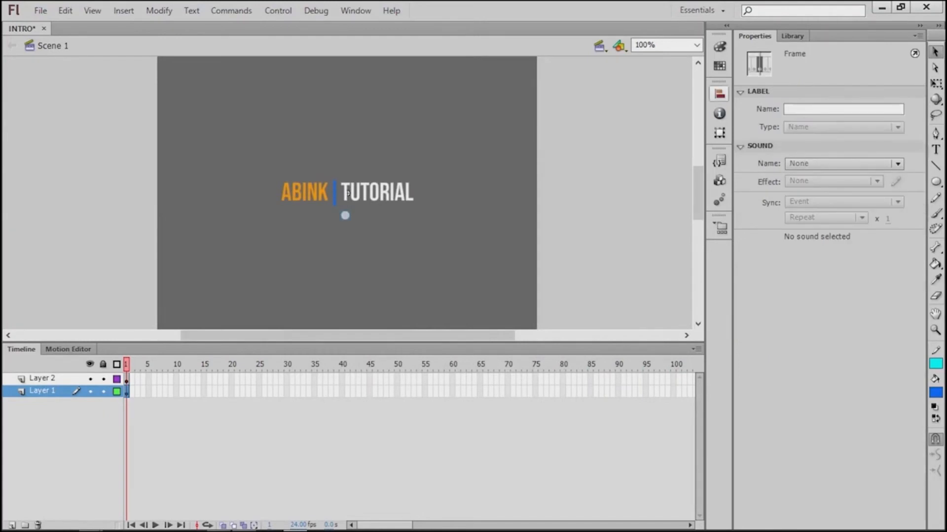
pyautogui.click(720, 132)
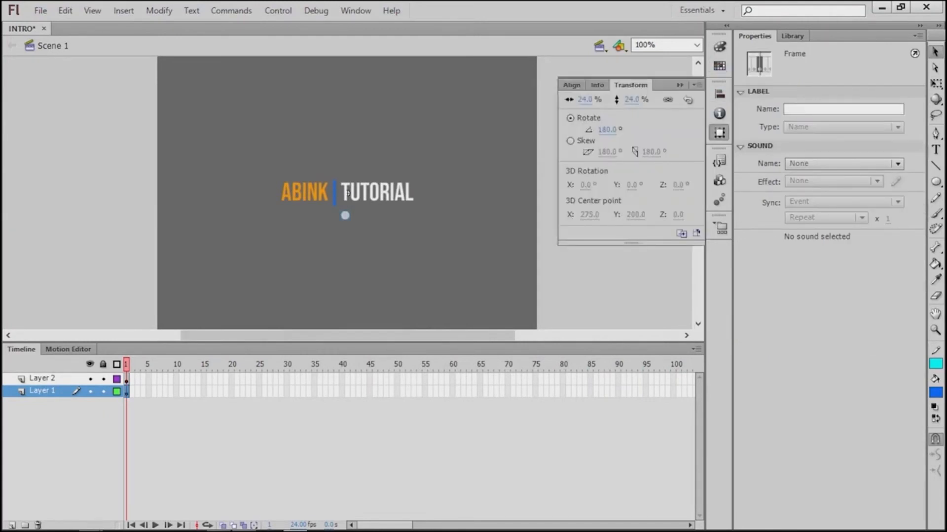
pyautogui.click(719, 132)
pyautogui.click(719, 133)
pyautogui.write('11')
pyautogui.press('Return')
pyautogui.write('20')
pyautogui.press('Return')
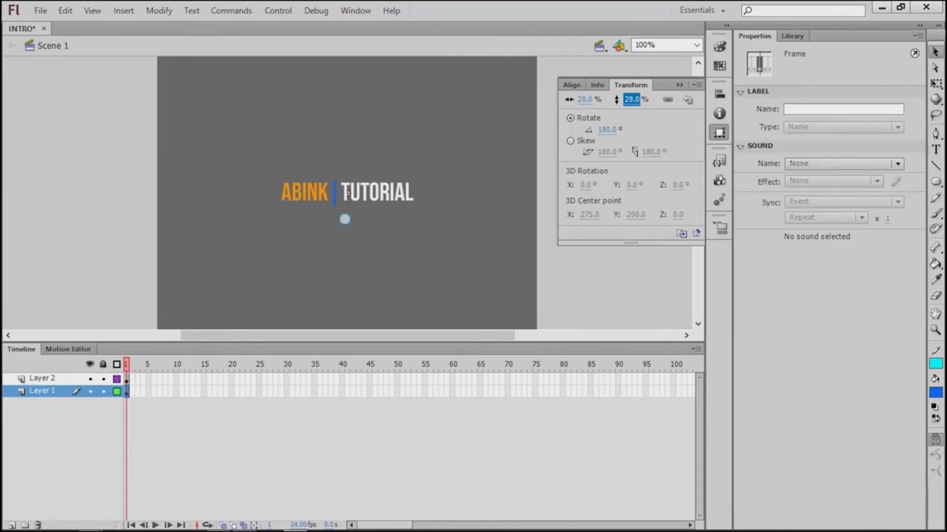
pyautogui.write('13')
pyautogui.press('Return')
# Step: Move the Loading clip below the text to a Y position of about 250 and test the movie
pyautogui.moveTo(348, 193); pyautogui.dragTo(348, 228)
pyautogui.hotkey('ctrl', 'k')
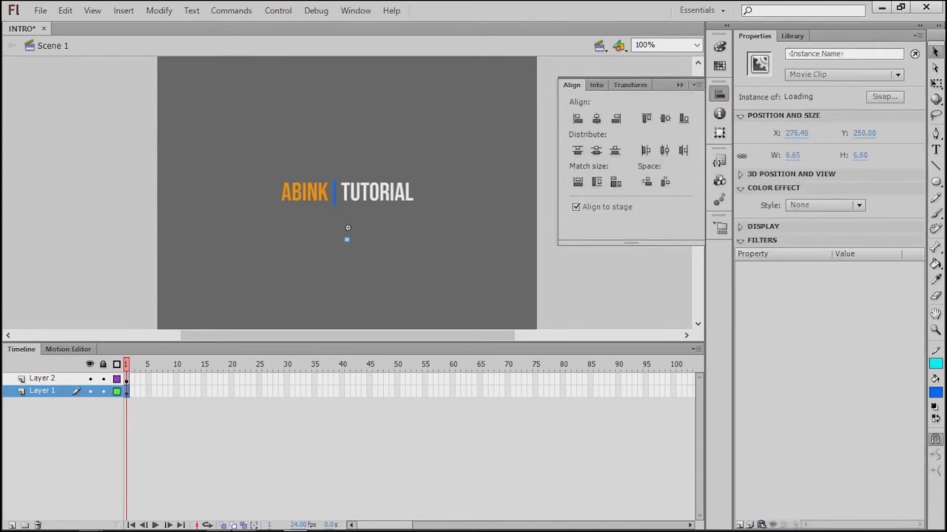
pyautogui.click(348, 228)
pyautogui.hotkey('ctrl', 'Return')
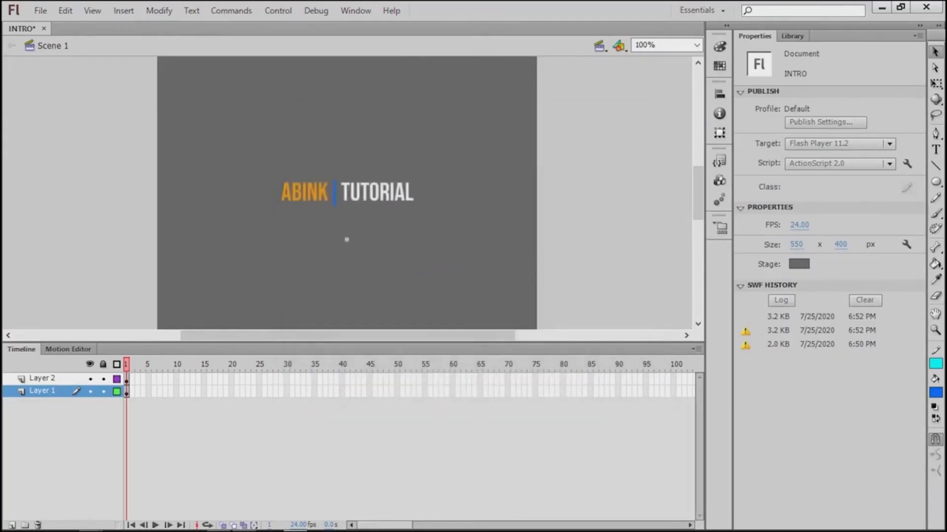
# Step: Move the "ABINK | TUTORIAL" text on Layer 2 up to a Y position of about 150
pyautogui.click(43, 379)
pyautogui.moveTo(381, 192)
pyautogui.mouseDown()
pyautogui.moveTo(381, 166)
pyautogui.moveTo(380, 174)
pyautogui.mouseUp()
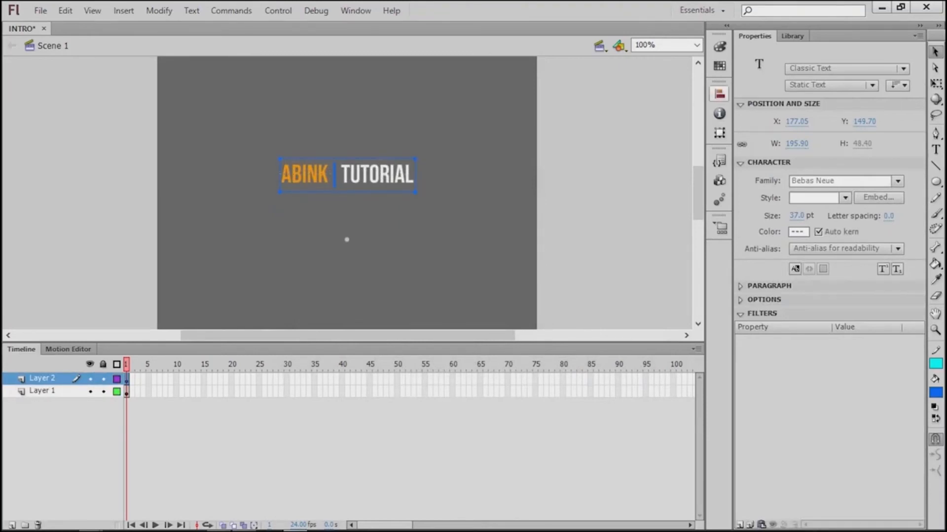
pyautogui.click(719, 93)
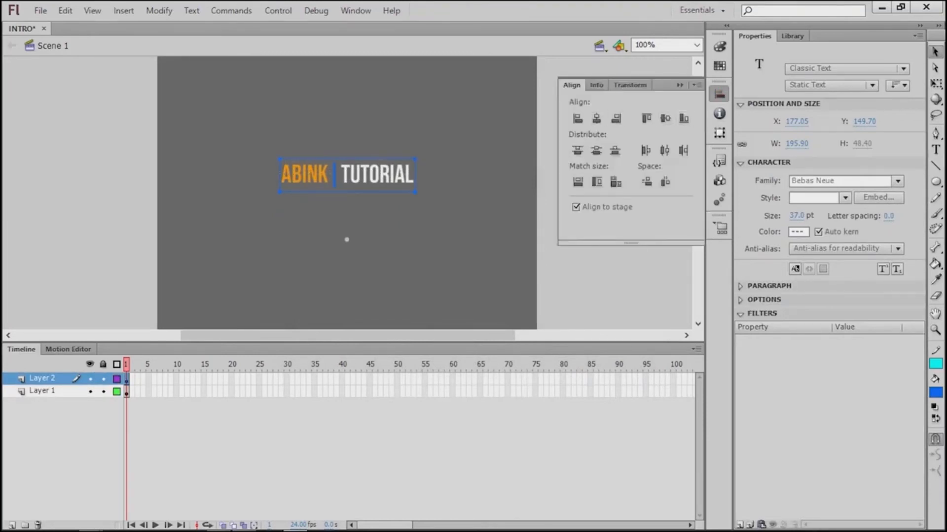
# Step: Move the Loading clip up beneath the title to a Y position of about 233 and test the movie
pyautogui.click(347, 240)
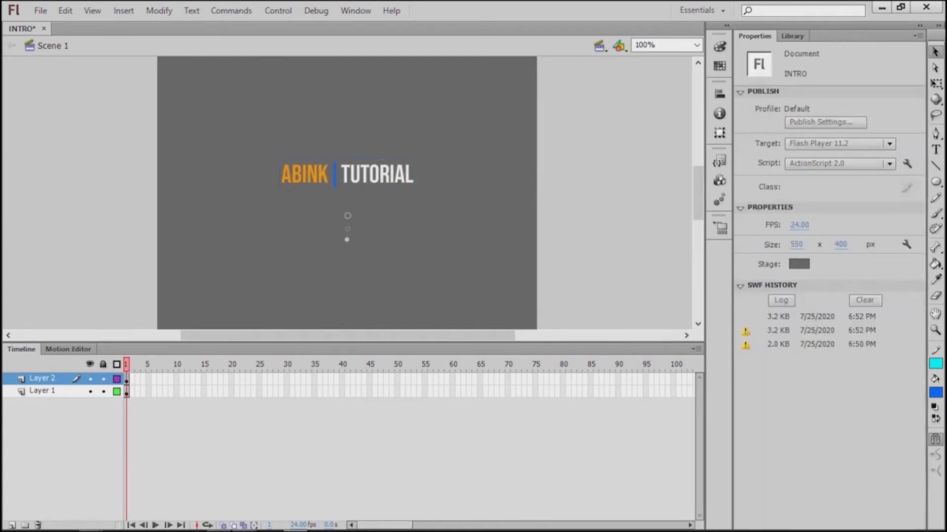
pyautogui.click(348, 216)
pyautogui.hotkey('ctrl', 'k')
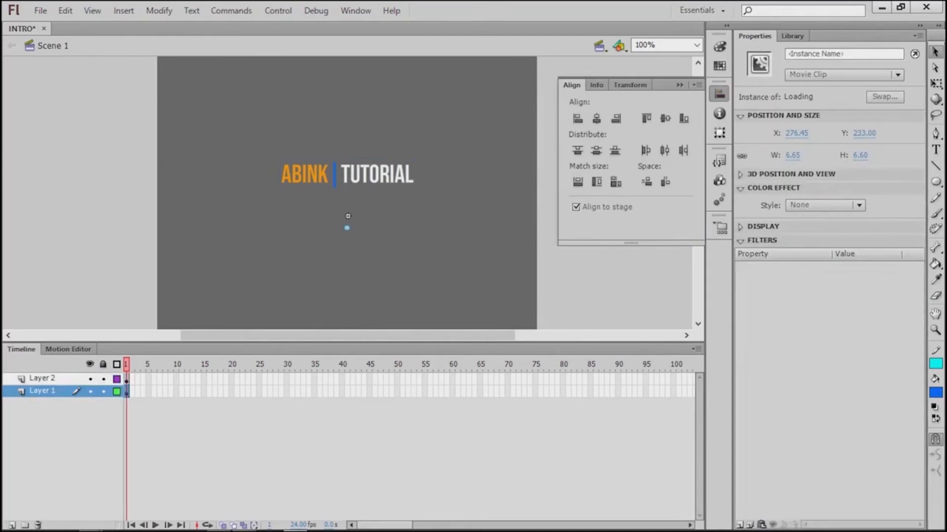
pyautogui.click(474, 134)
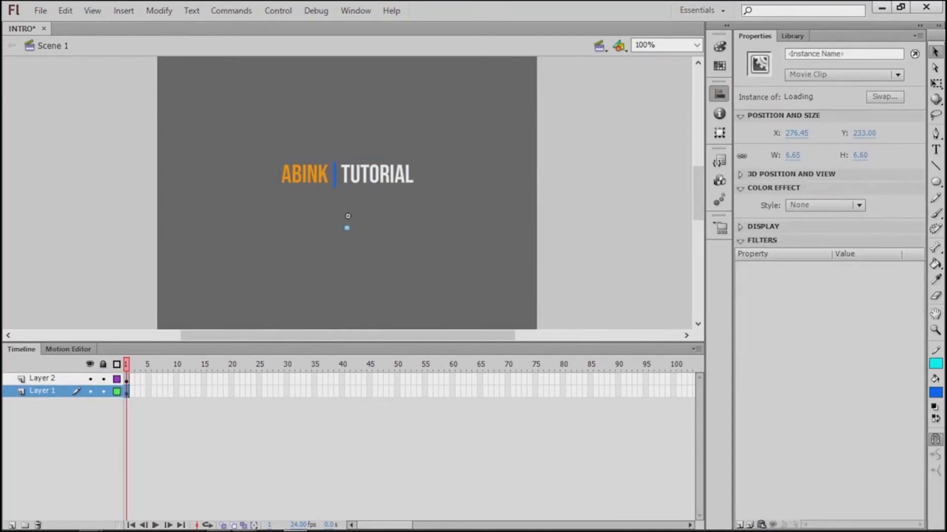
pyautogui.hotkey('ctrl', 'Return')
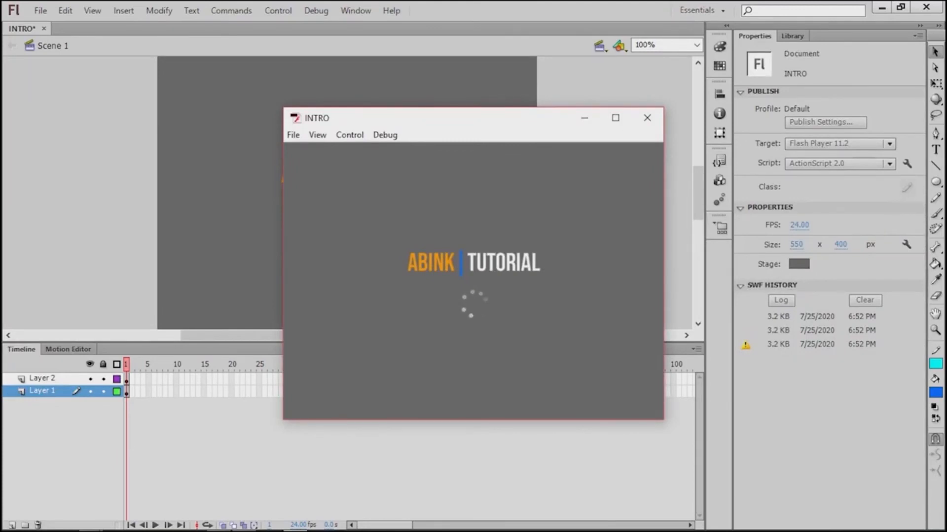
pyautogui.click(647, 118)
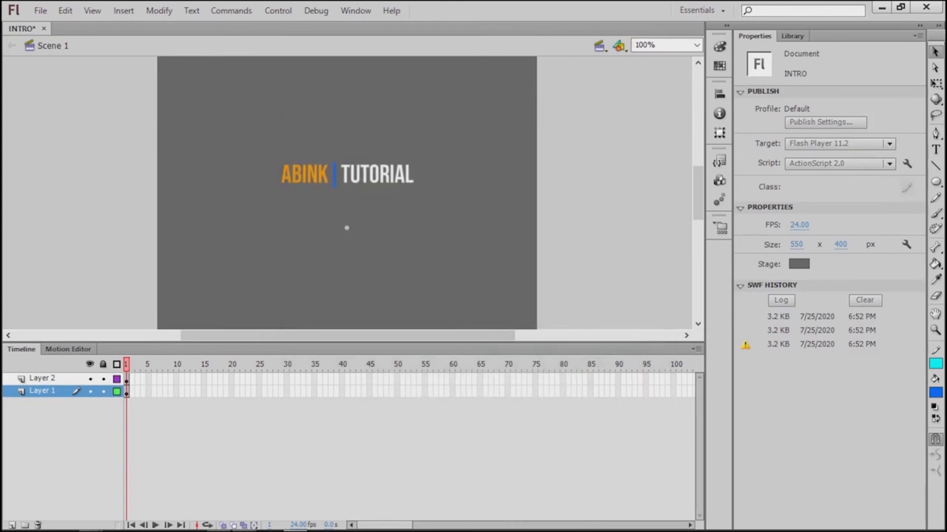
# Step: Recolour the vertical bar between ABINK and TUTORIAL to yellow
pyautogui.click(126, 379)
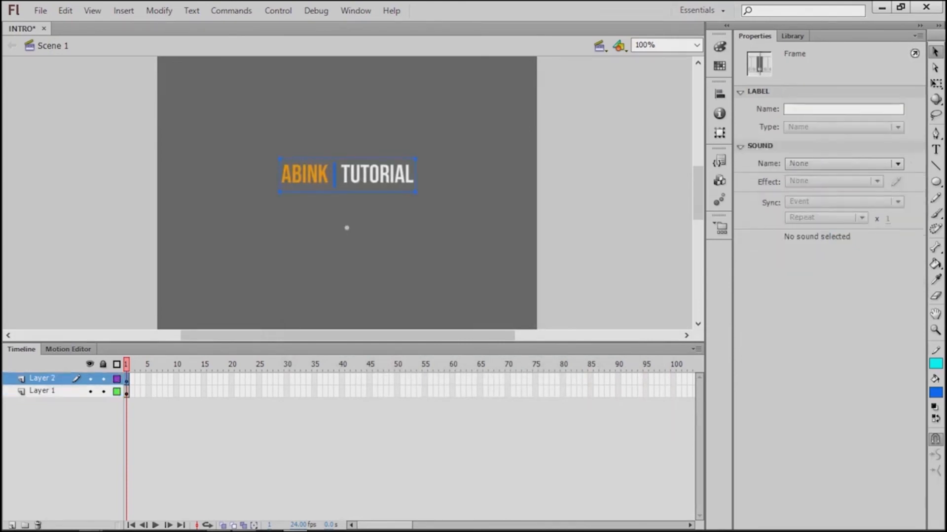
pyautogui.doubleClick(334, 175)
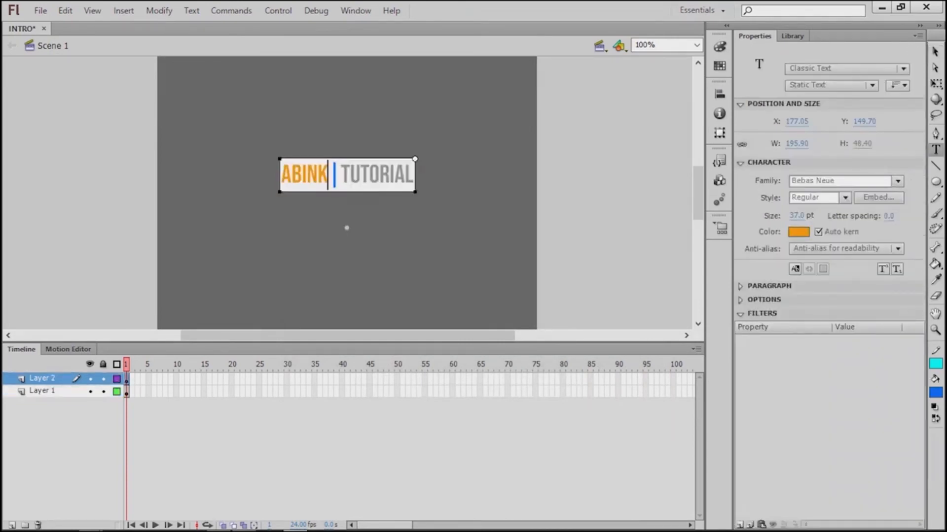
pyautogui.click(799, 232)
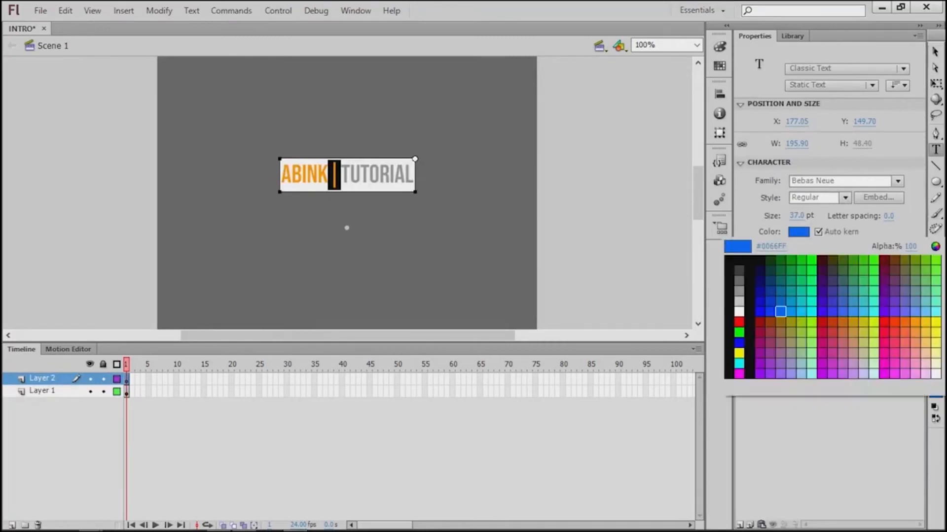
pyautogui.click(738, 353)
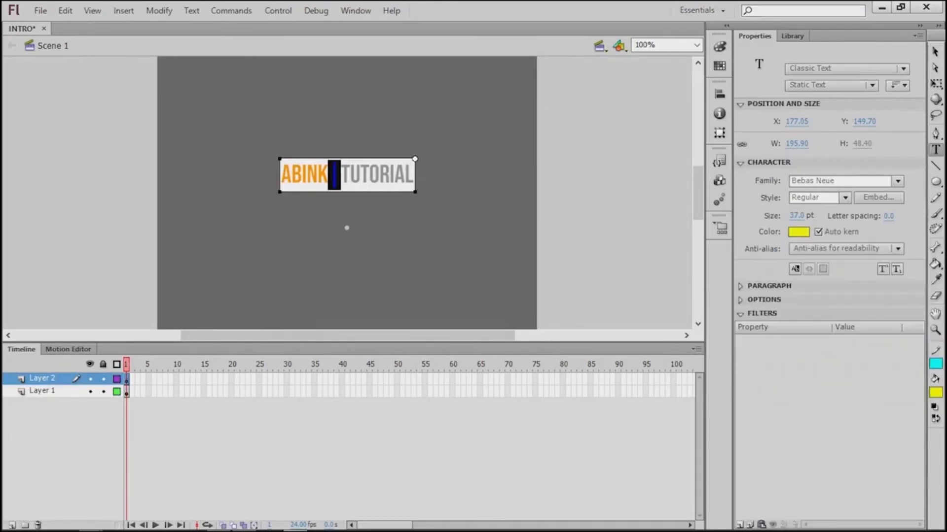
pyautogui.click(935, 51)
pyautogui.click(493, 148)
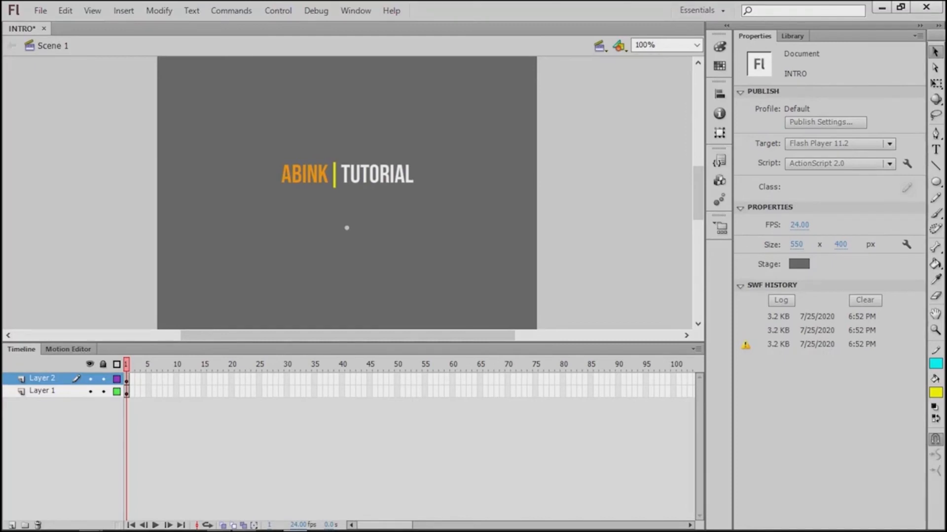
# Step: Insert keyframes at frames 60 and 30 on Layer 2
pyautogui.rightClick(453, 379)
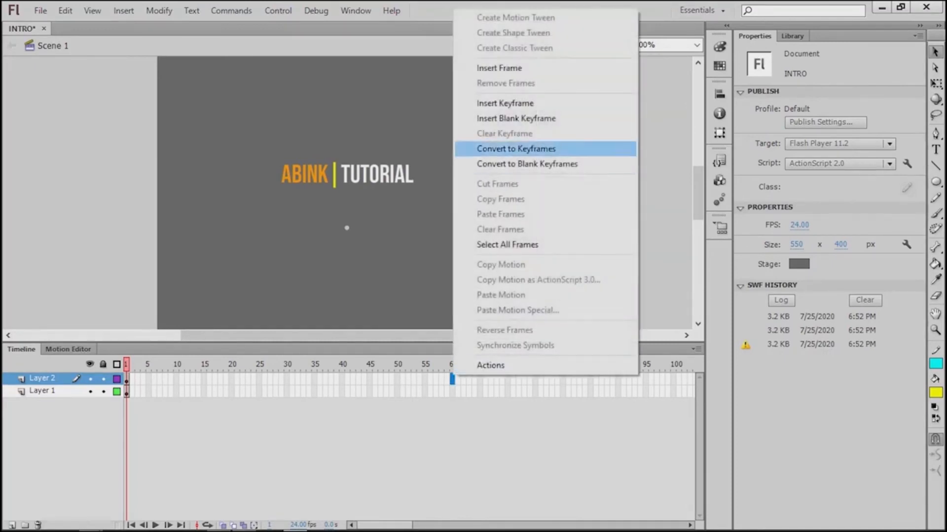
pyautogui.click(493, 102)
pyautogui.click(498, 119)
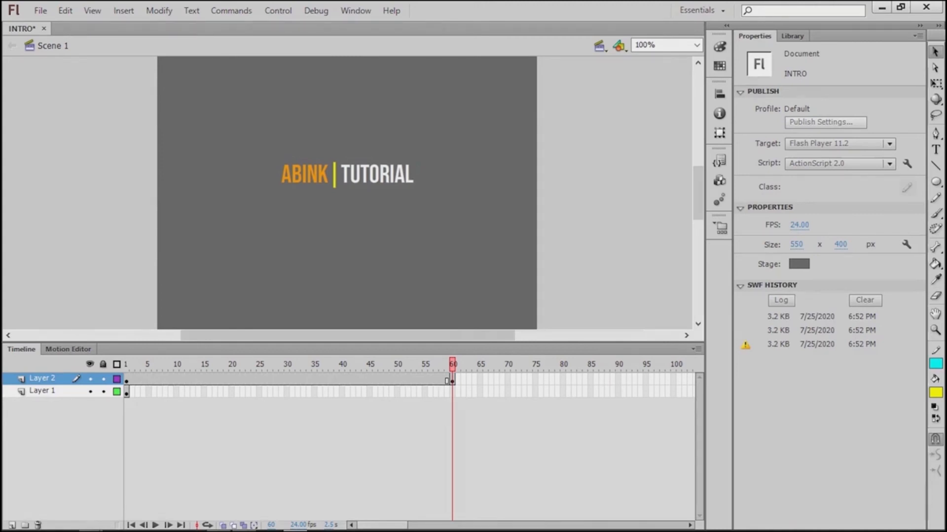
pyautogui.rightClick(286, 378)
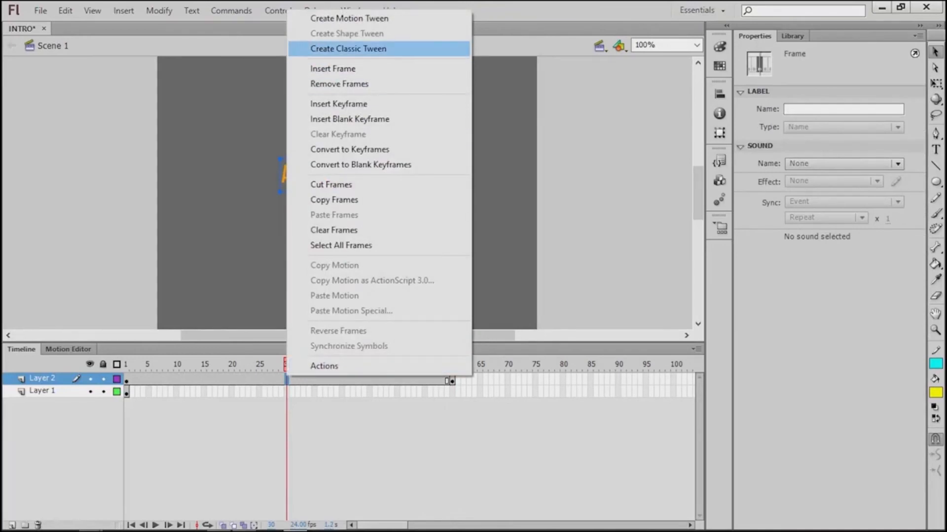
pyautogui.click(339, 103)
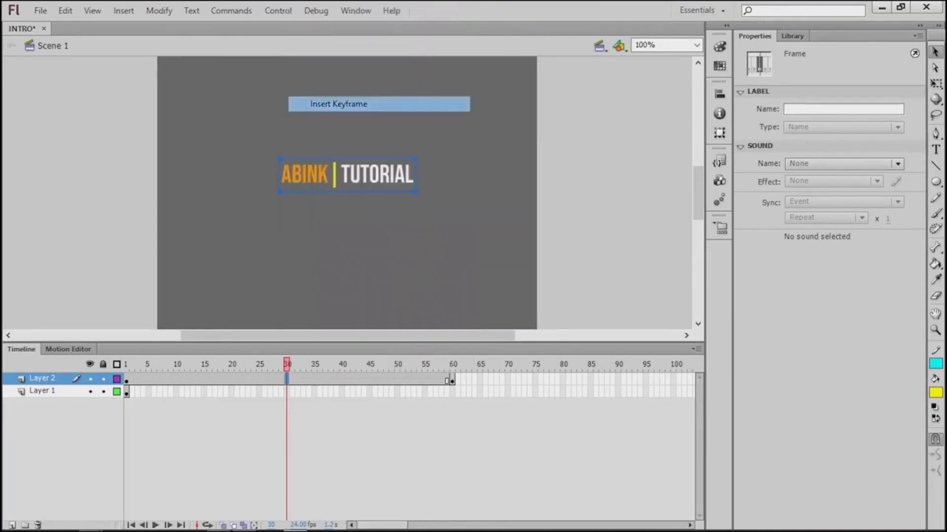
# Step: Create a classic tween between frames 1 and 30 on Layer 2 and set the title's alpha to 0% at frame 1
pyautogui.rightClick(203, 379)
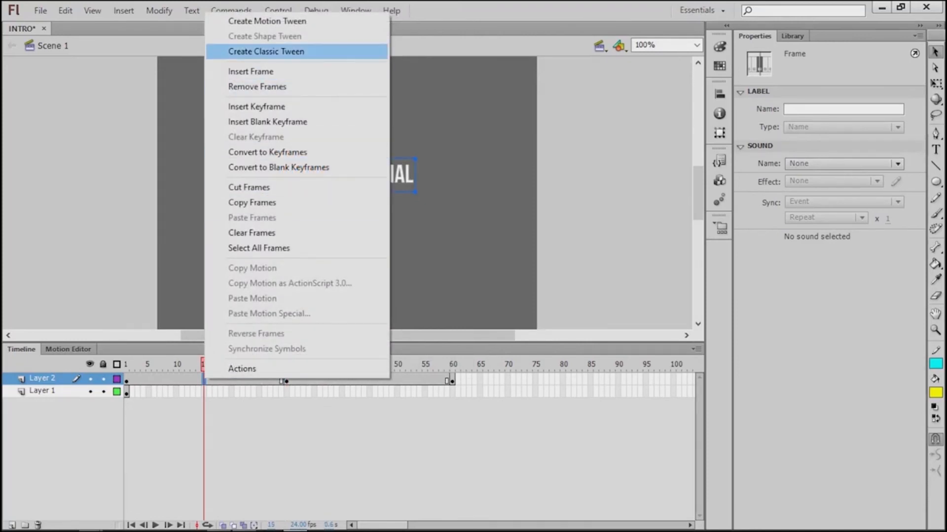
pyautogui.click(267, 52)
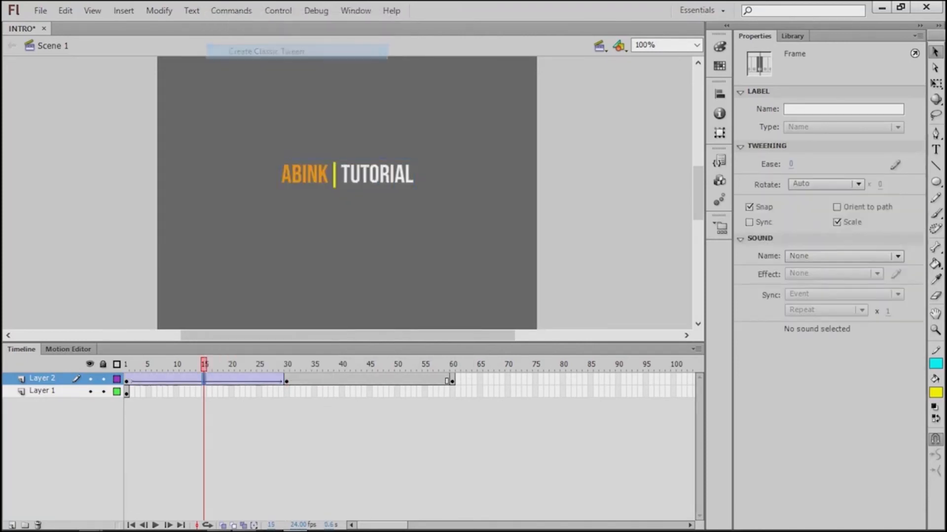
pyautogui.click(126, 379)
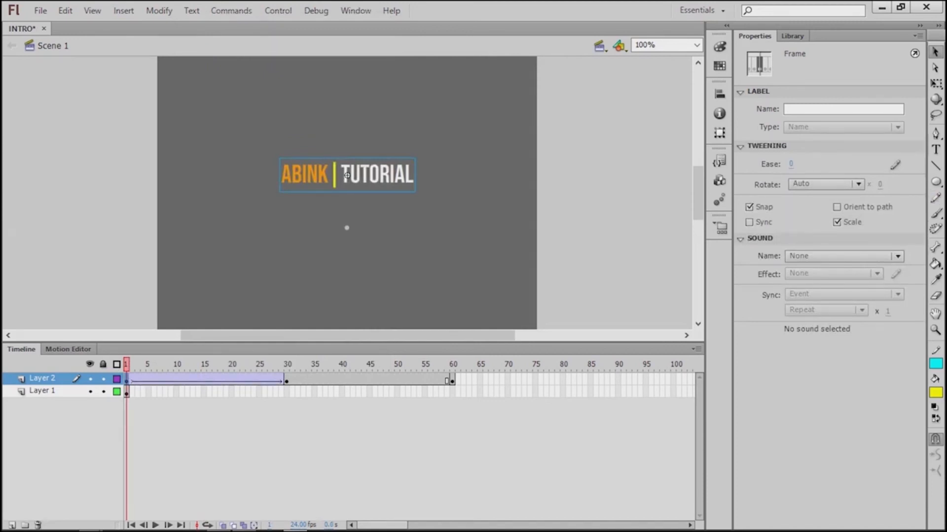
pyautogui.click(857, 184)
pyautogui.click(857, 184)
pyautogui.click(372, 174)
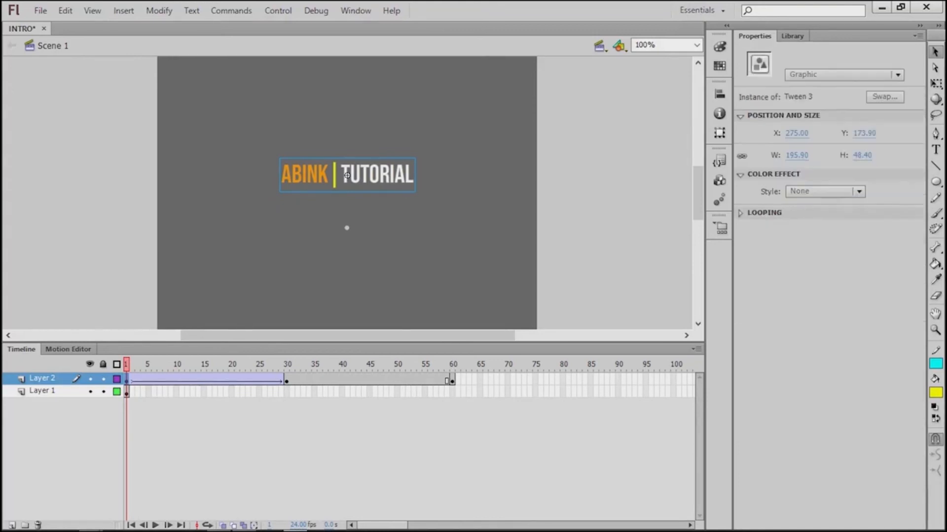
pyautogui.click(834, 192)
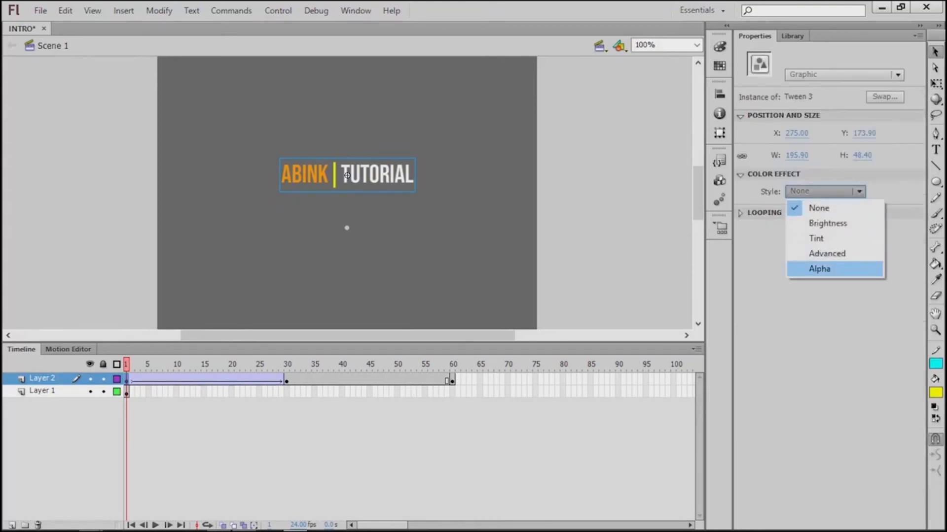
pyautogui.click(819, 268)
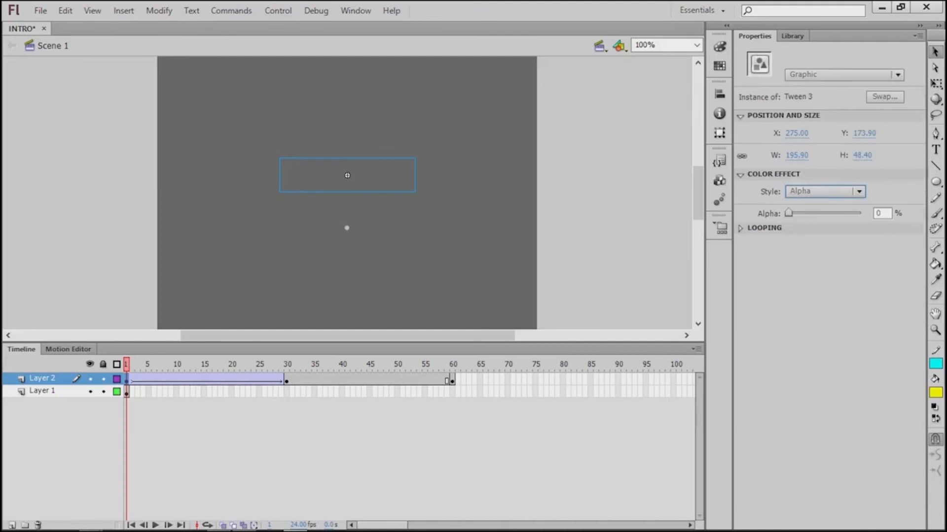
# Step: Set the ease of the Layer 2 classic tween to 100 and test the movie
pyautogui.click(204, 379)
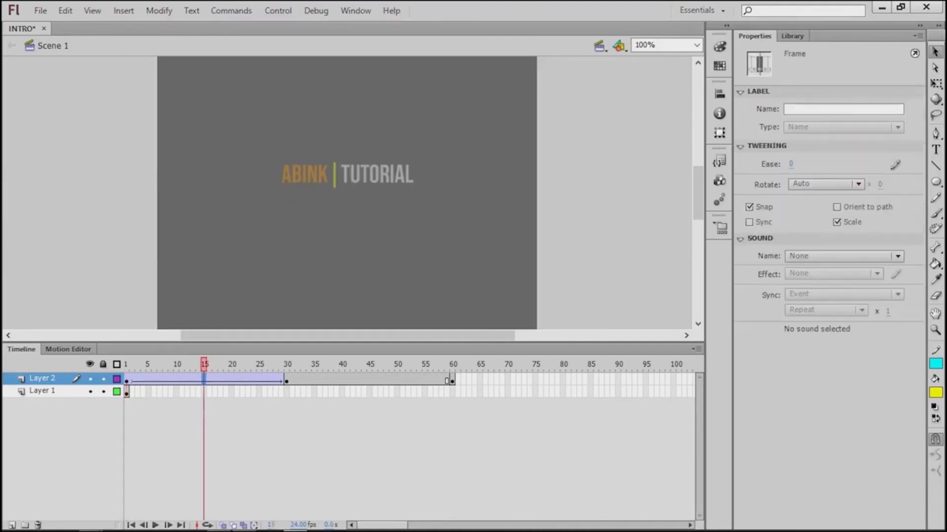
pyautogui.click(791, 164)
pyautogui.write('100')
pyautogui.press('Return')
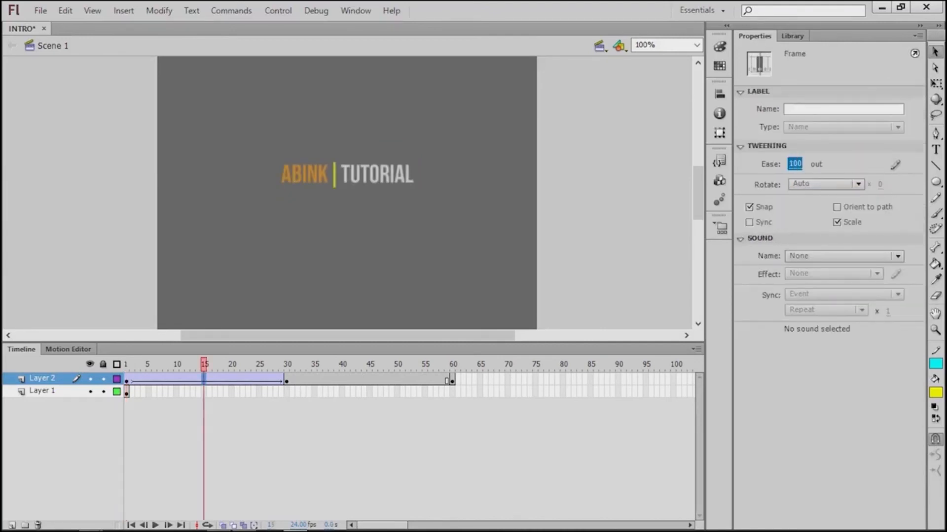
pyautogui.click(610, 197)
pyautogui.hotkey('ctrl', 'Return')
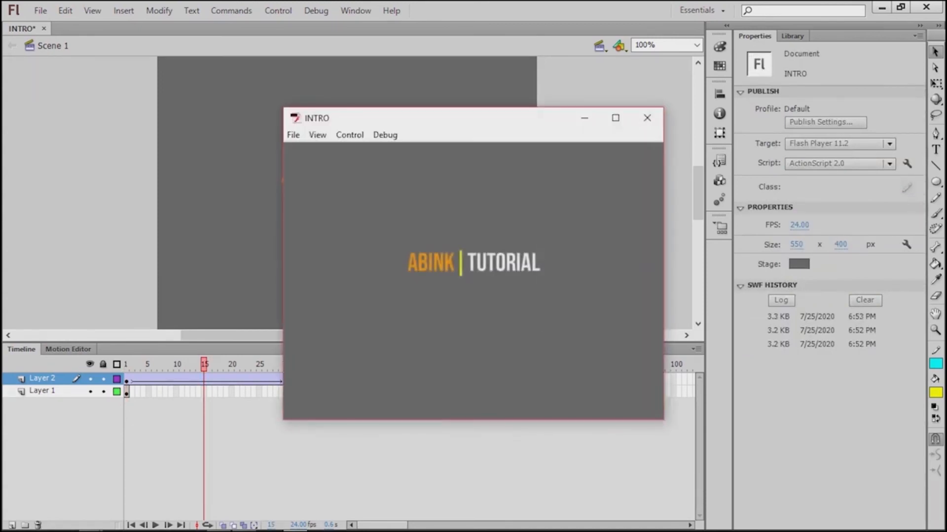
pyautogui.click(647, 118)
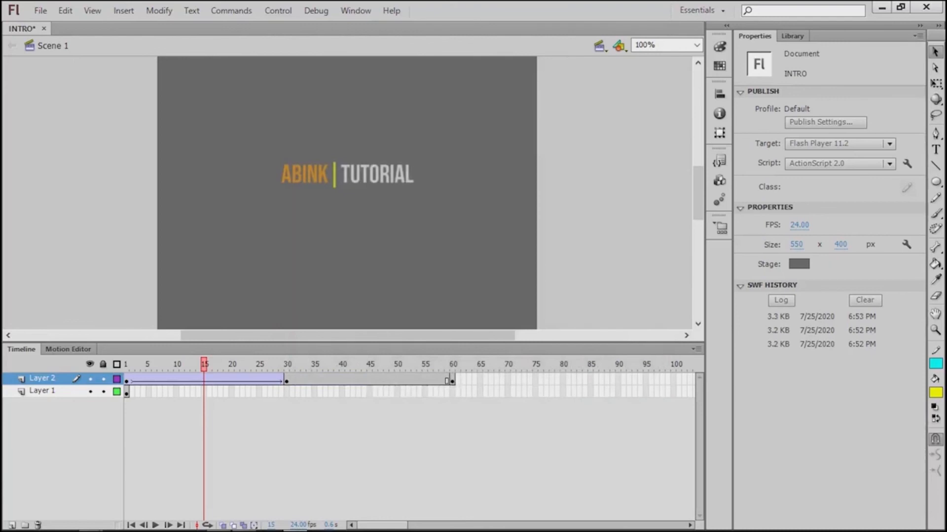
# Step: Insert a keyframe at frame 60 on Layer 1 and test the movie
pyautogui.rightClick(451, 392)
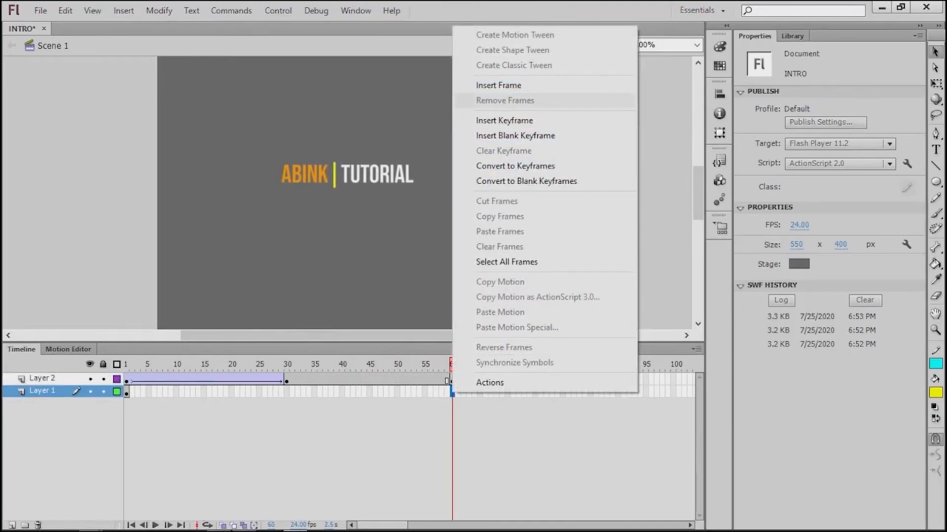
pyautogui.click(504, 121)
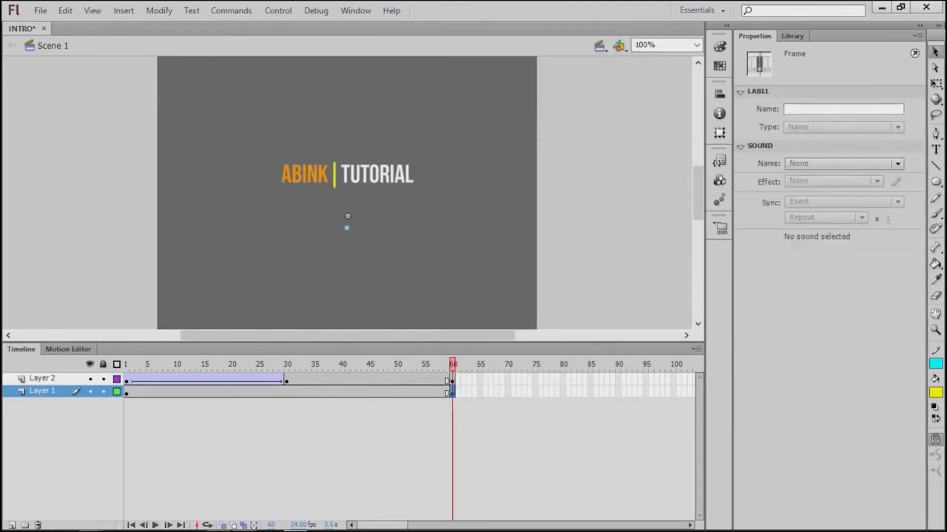
pyautogui.click(348, 216)
pyautogui.hotkey('ctrl', 'Return')
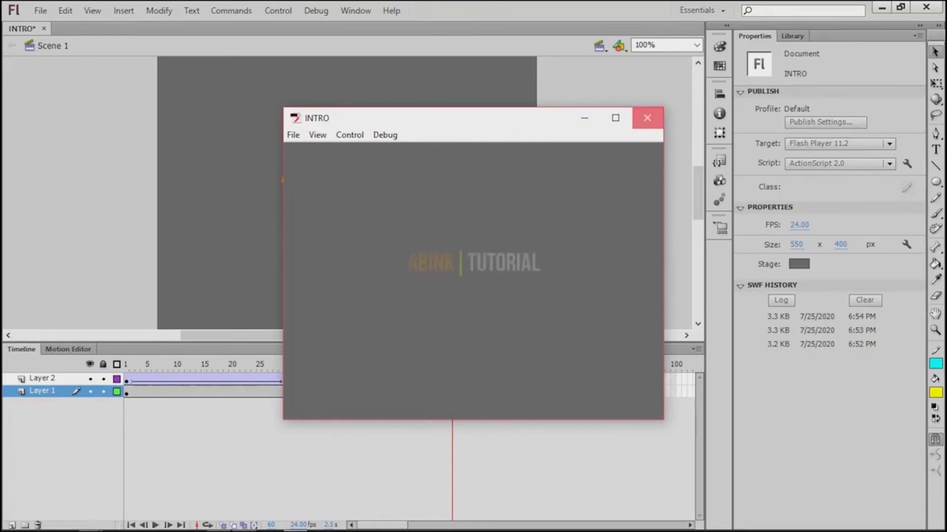
pyautogui.click(647, 118)
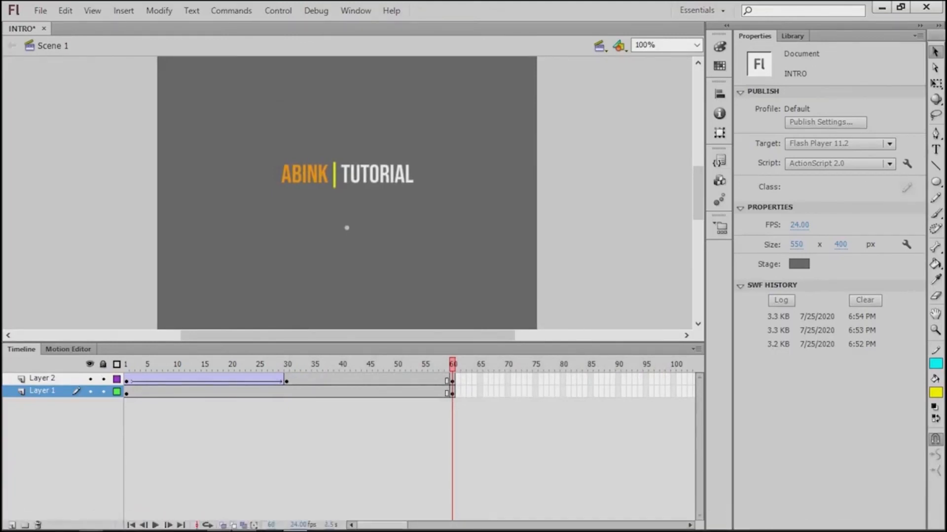
# Step: Move the frame 60 keyframe on Layer 2 to frame 120
pyautogui.click(690, 525)
pyautogui.click(690, 525)
pyautogui.click(690, 525)
pyautogui.click(690, 525)
pyautogui.click(690, 525)
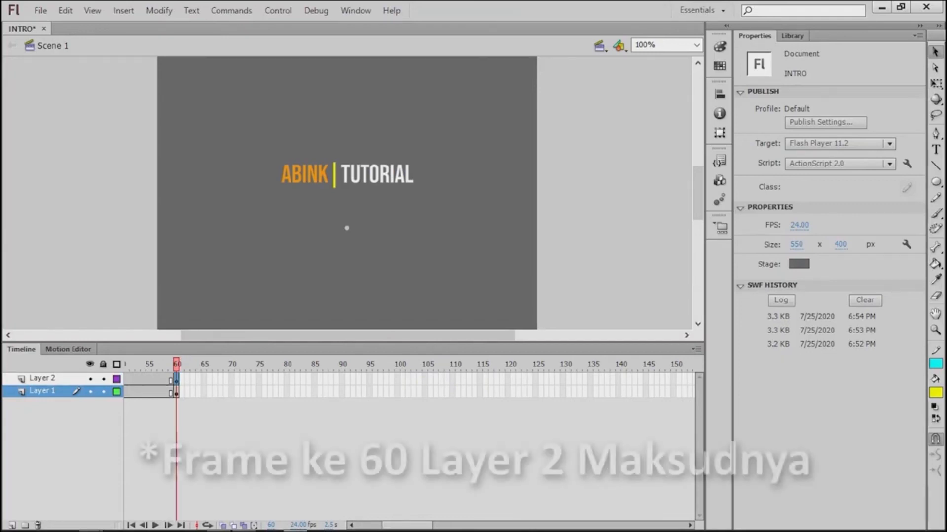
pyautogui.moveTo(176, 380); pyautogui.dragTo(297, 379)
pyautogui.click(176, 379)
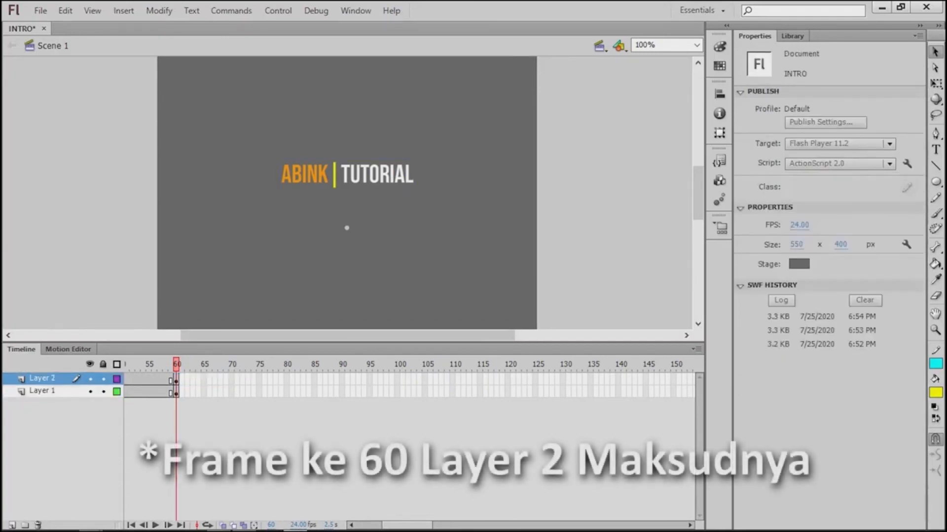
pyautogui.click(176, 379)
pyautogui.moveTo(176, 379); pyautogui.dragTo(507, 380)
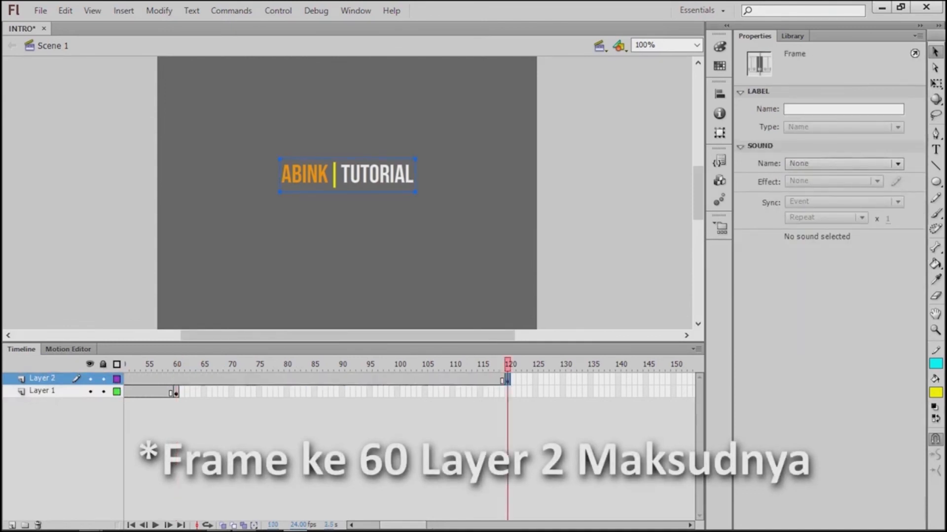
# Step: Move the frame 60 keyframe on Layer 1 to frame 120
pyautogui.moveTo(176, 392); pyautogui.dragTo(501, 392)
pyautogui.click(346, 228)
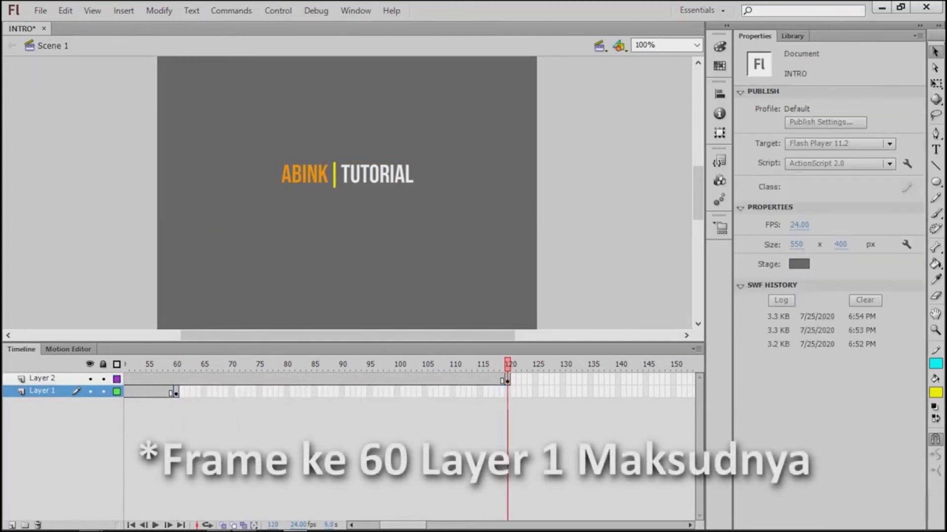
pyautogui.click(176, 392)
pyautogui.moveTo(176, 392); pyautogui.dragTo(507, 392)
pyautogui.click(488, 439)
pyautogui.moveTo(403, 526)
pyautogui.mouseDown()
pyautogui.moveTo(377, 525)
pyautogui.moveTo(428, 525)
pyautogui.moveTo(420, 526)
pyautogui.mouseUp()
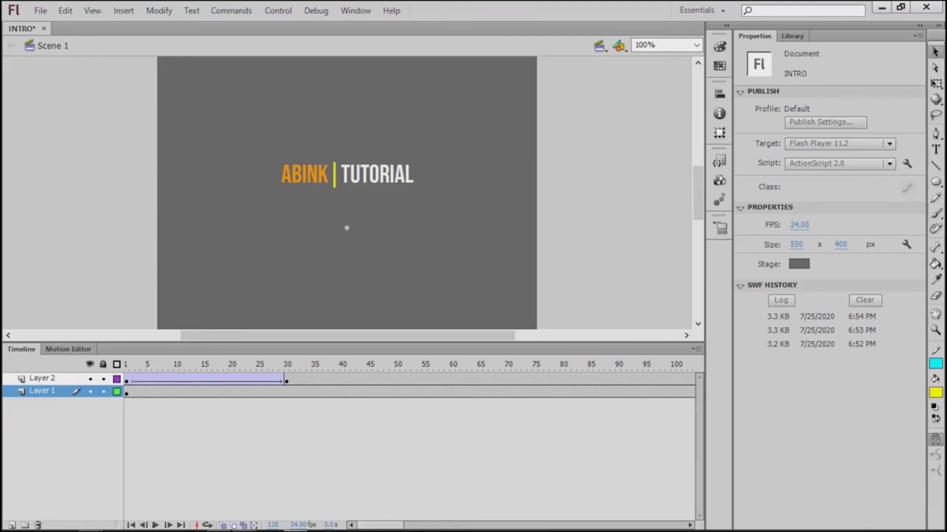
# Step: Set the document's frame rate to 30 fps in the document settings
pyautogui.hotkey('alt', 'm')
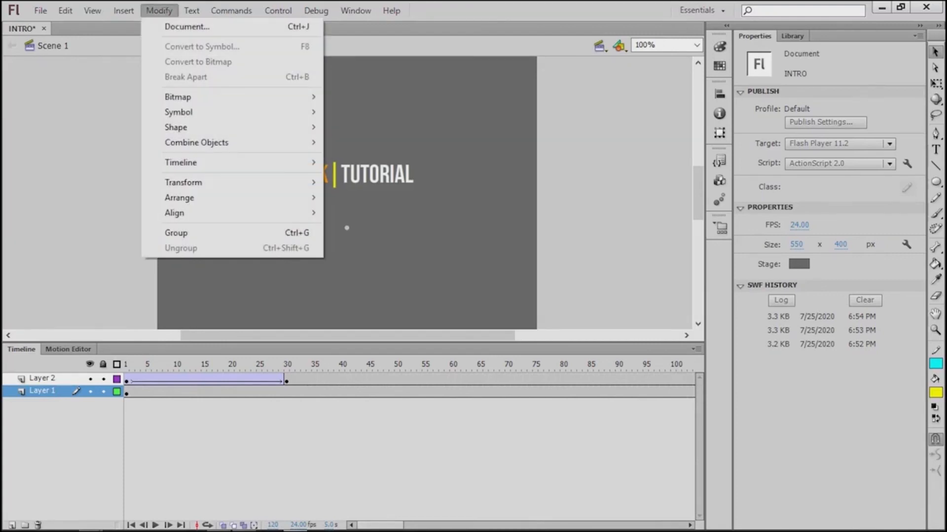
pyautogui.press('Down')
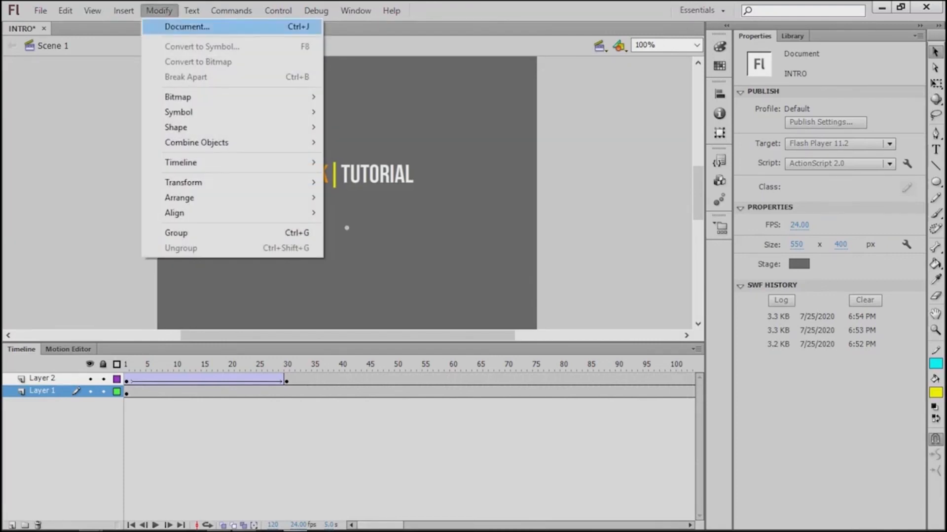
pyautogui.press('Return')
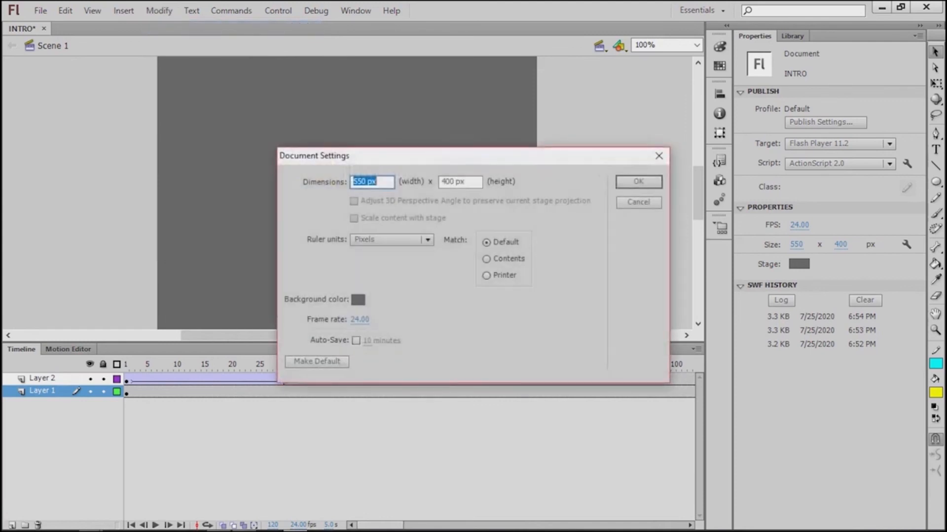
pyautogui.click(360, 319)
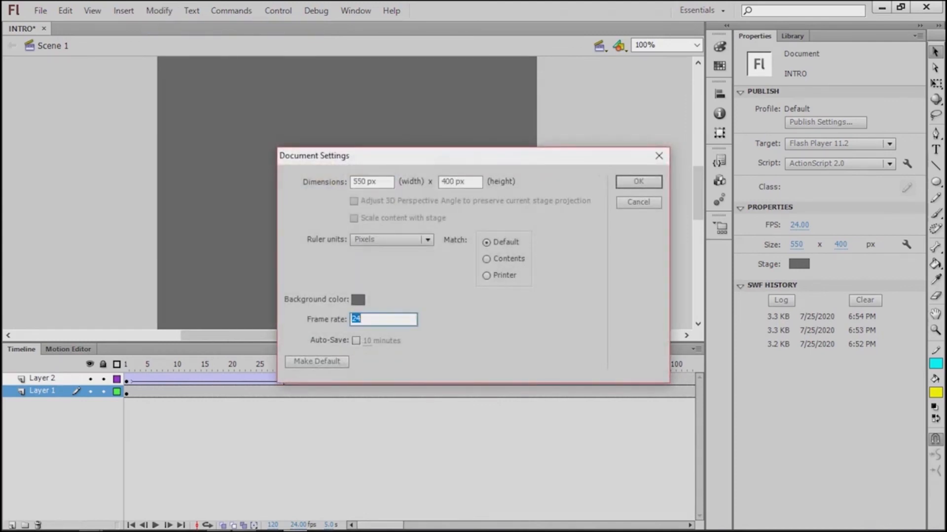
pyautogui.write('30')
pyautogui.press('Return')
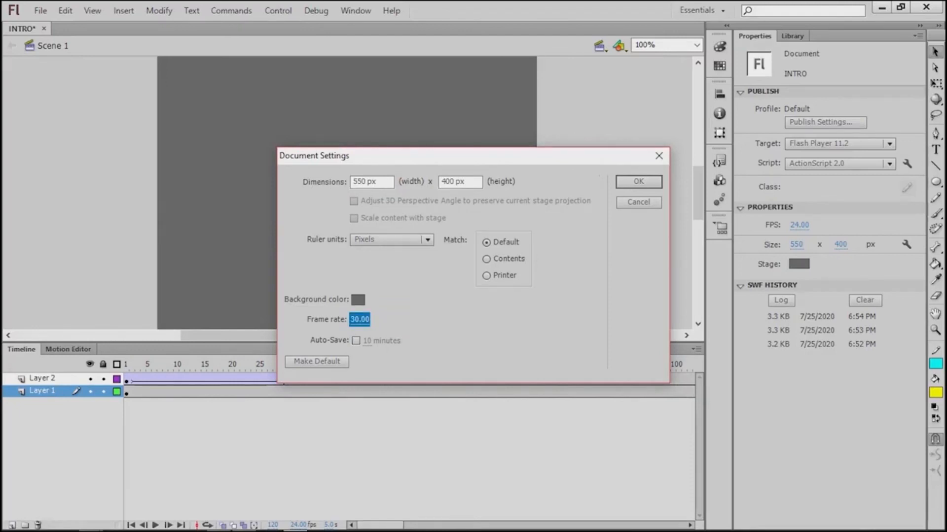
pyautogui.press('Return')
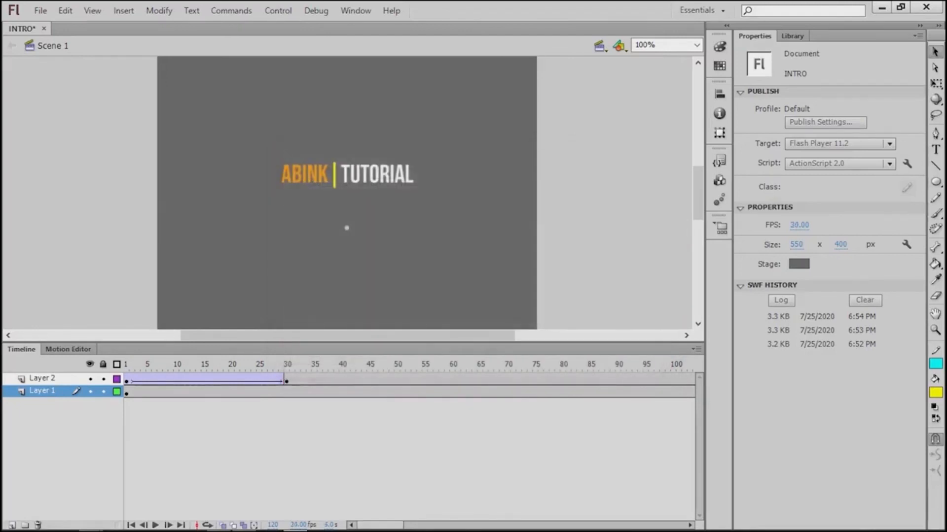
# Step: Test the movie at the new frame rate, then save the INTRO document with auto-recovery enabled
pyautogui.hotkey('ctrl', 'Return')
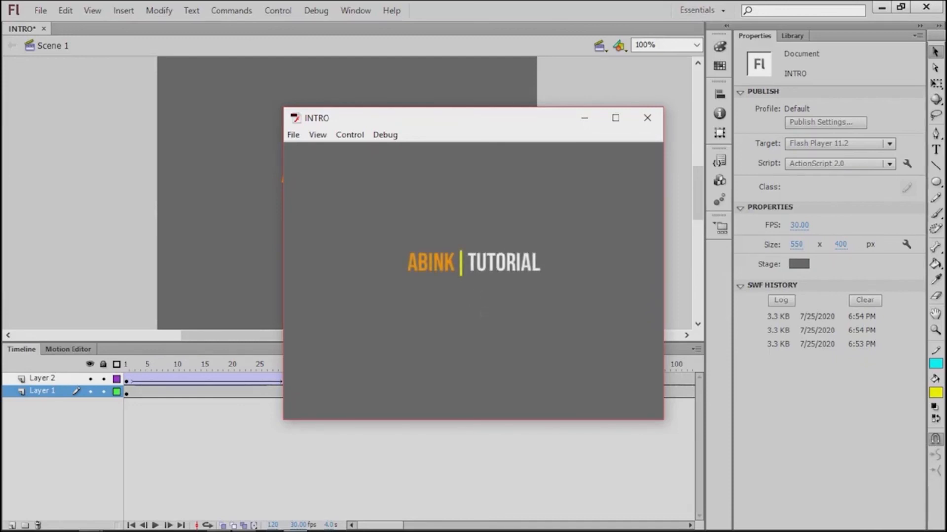
pyautogui.click(647, 118)
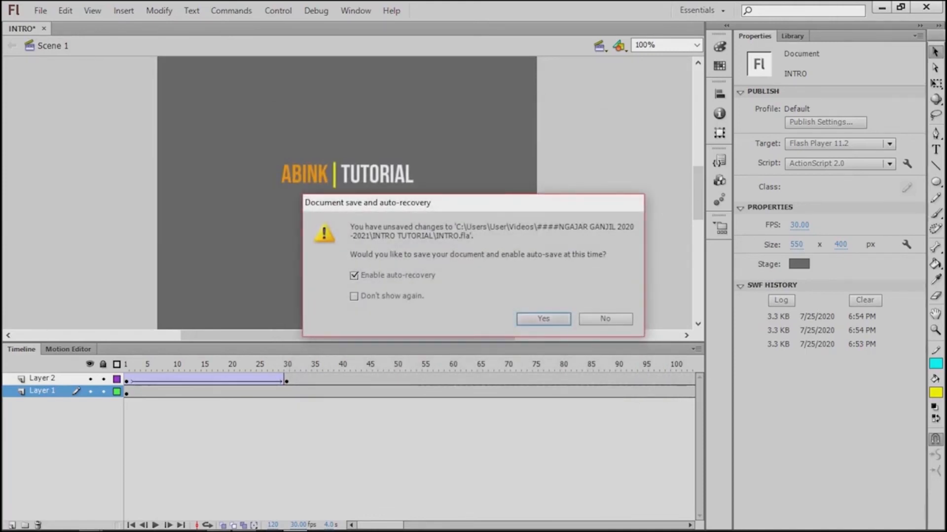
pyautogui.press('Return')
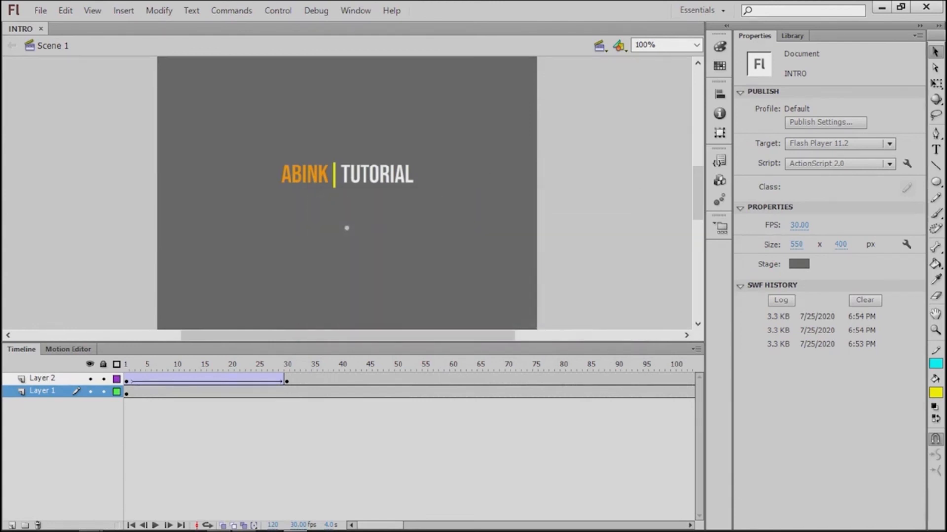
# Step: Play the saved INTRO movie again in the test player and close the preview
pyautogui.moveTo(348, 335); pyautogui.dragTo(373, 336)
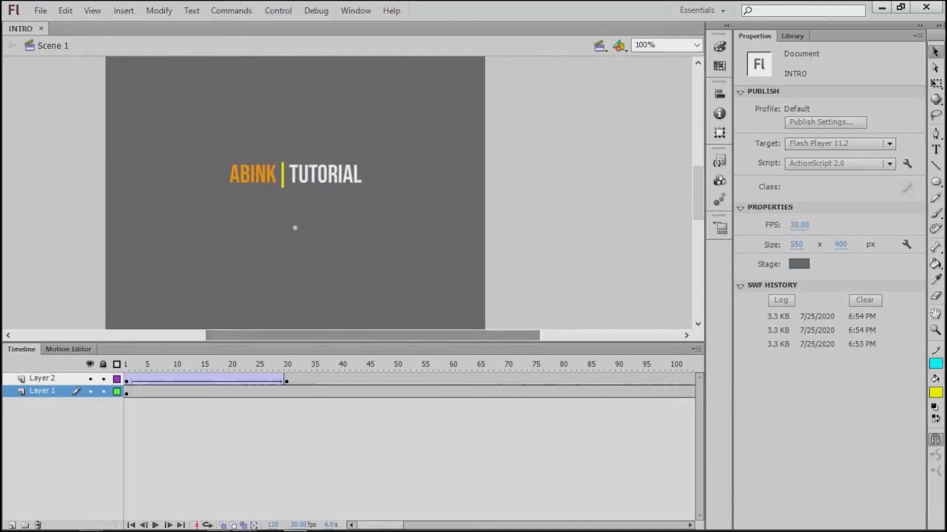
pyautogui.hotkey('ctrl', 'Return')
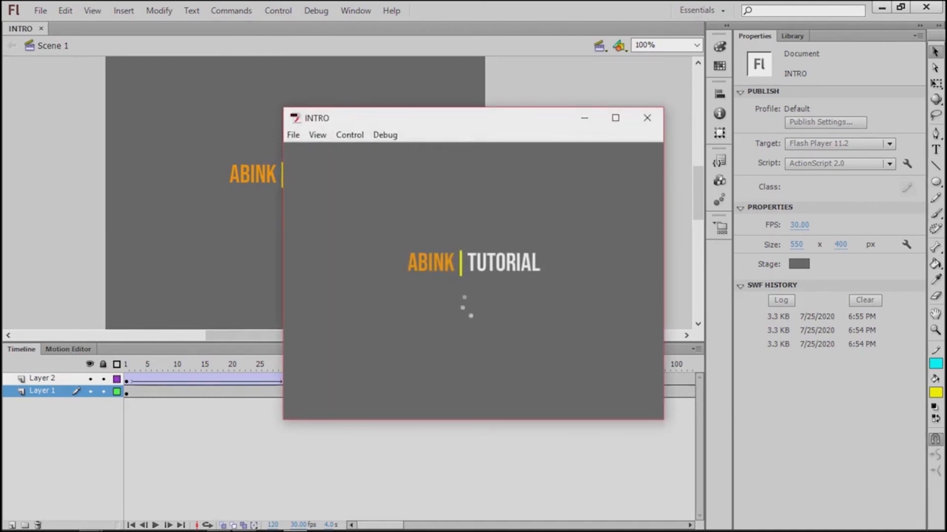
pyautogui.click(647, 118)
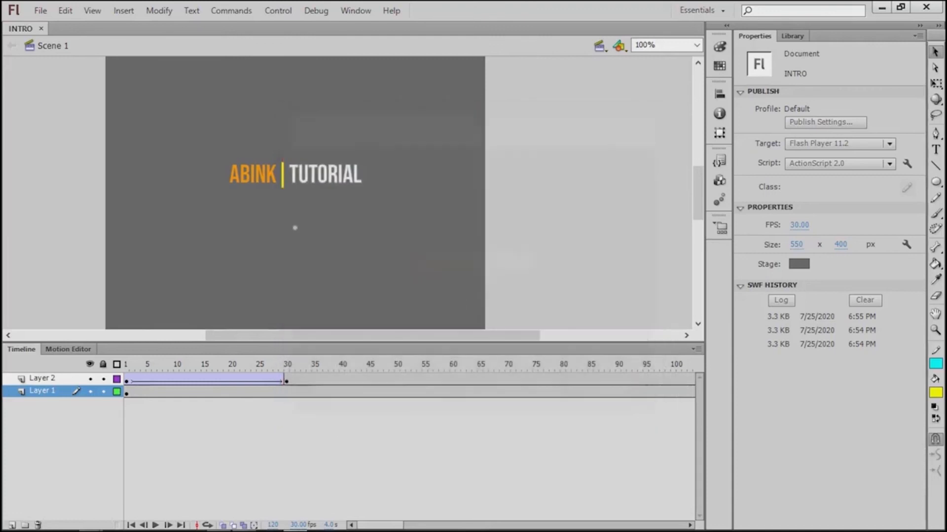